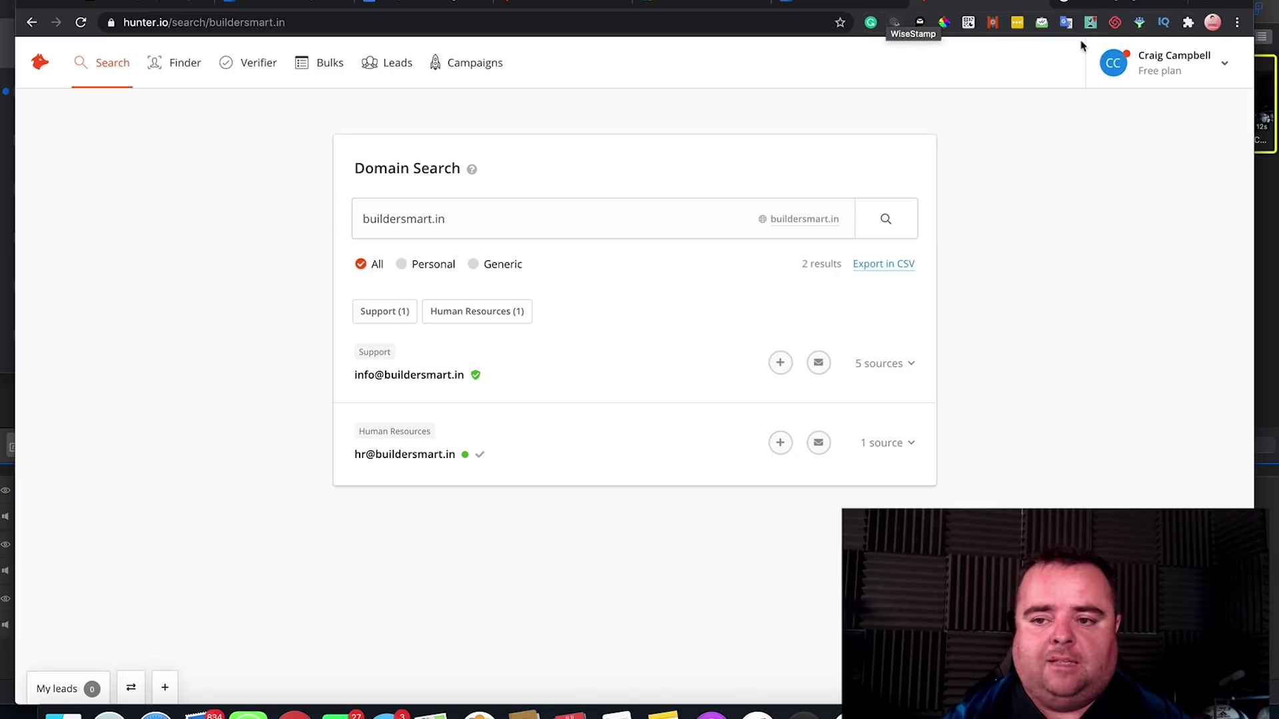
Review Hunter's paid upgrade plans from the account menu, and return to the buildersmart.in domain search.
click(1210, 70)
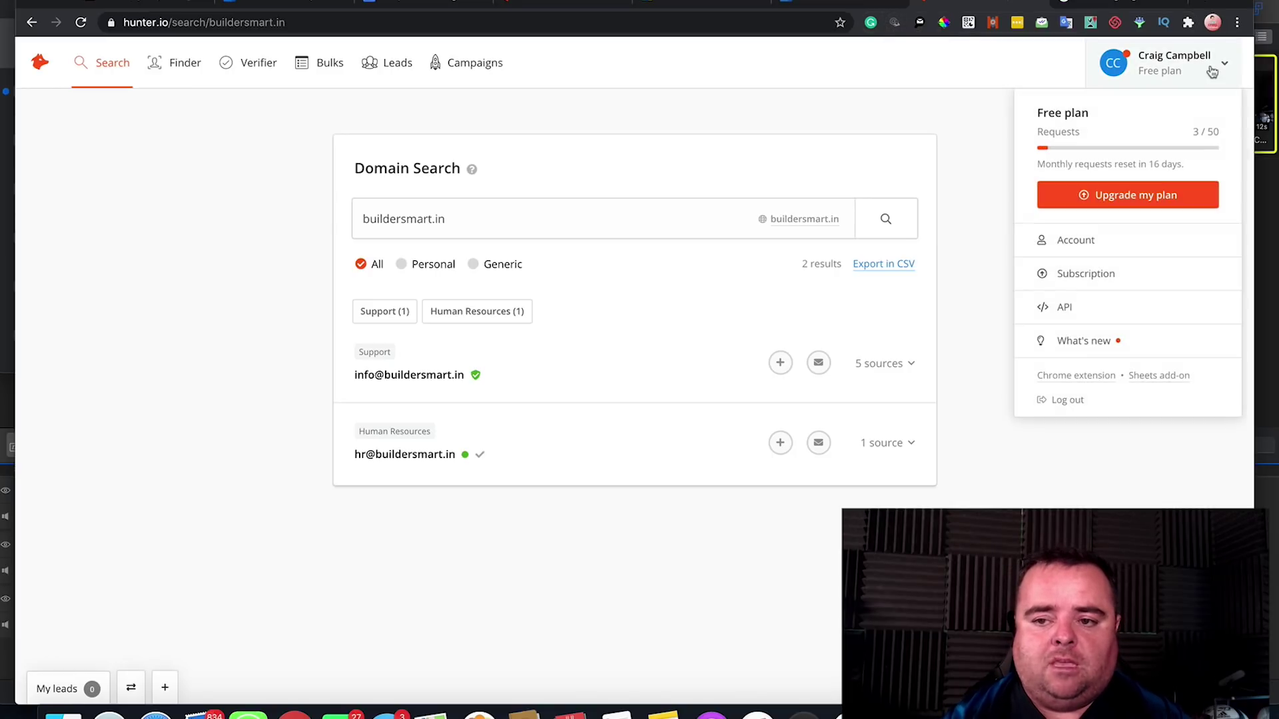
click(1137, 201)
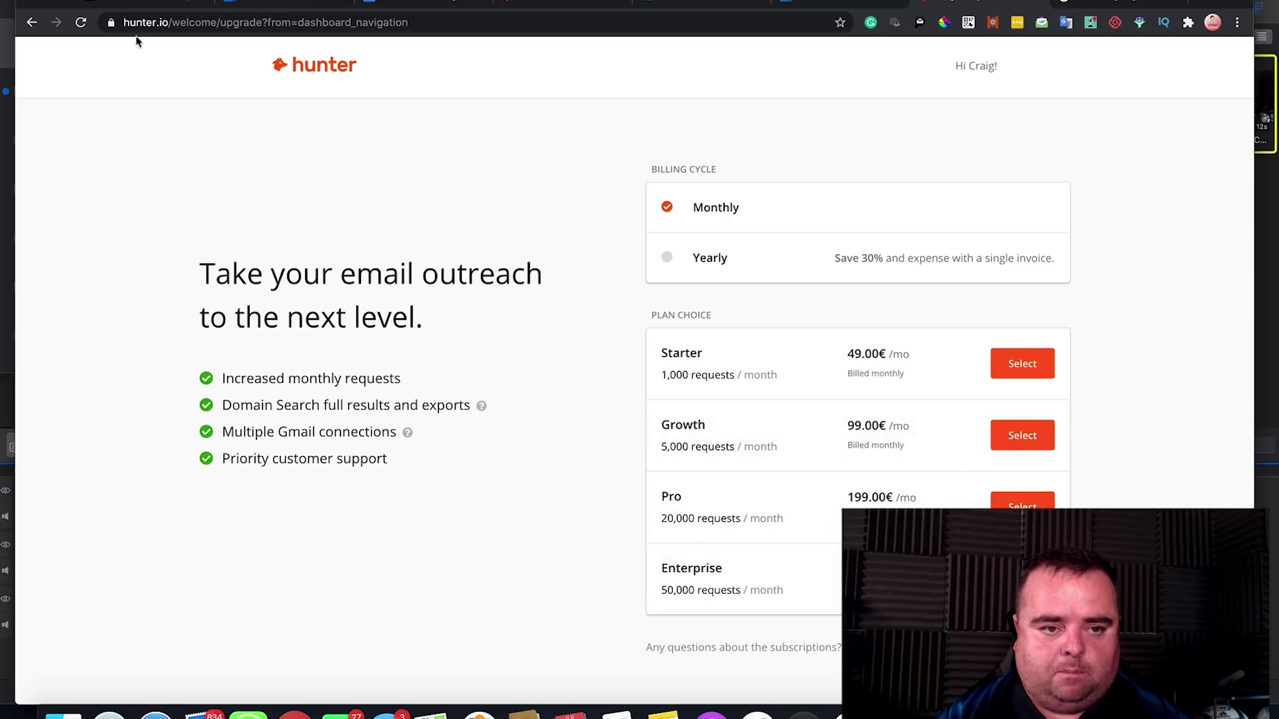
click(31, 24)
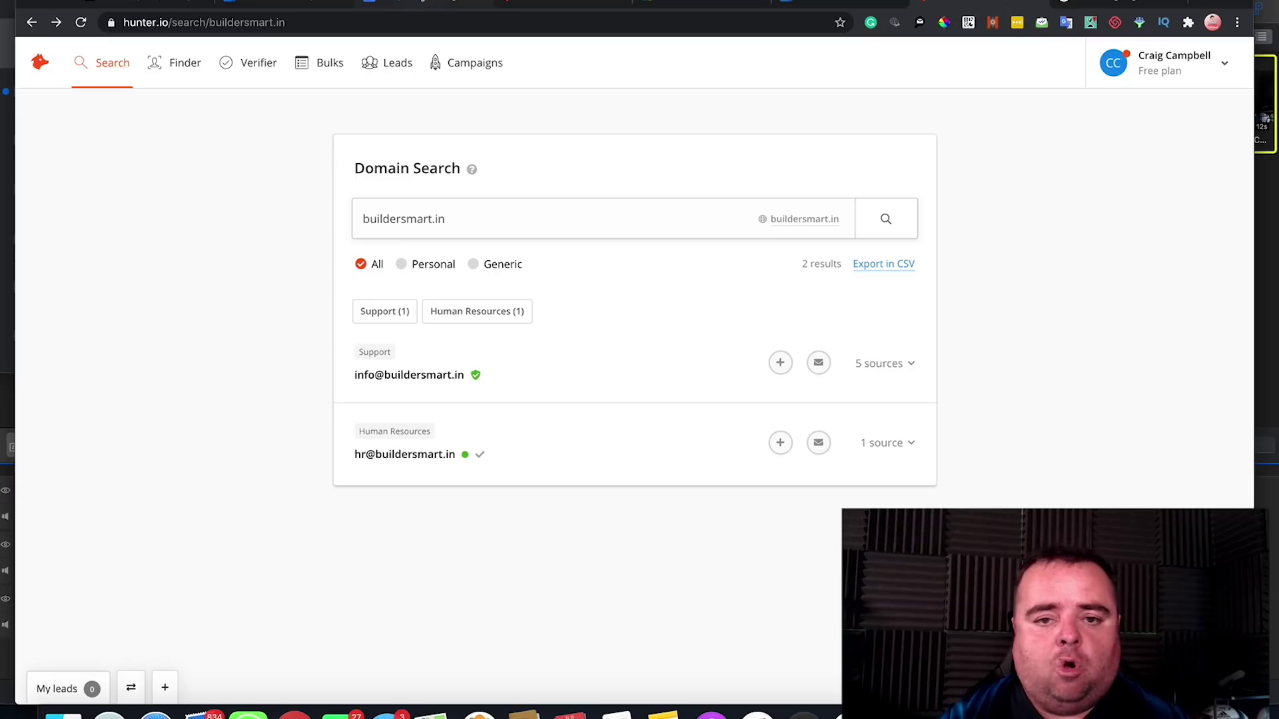
Switch to Mailshake and start a new campaign titled July 1 Outreach with the default sender address, continuing to its recipients.
key(ctrl+Tab)
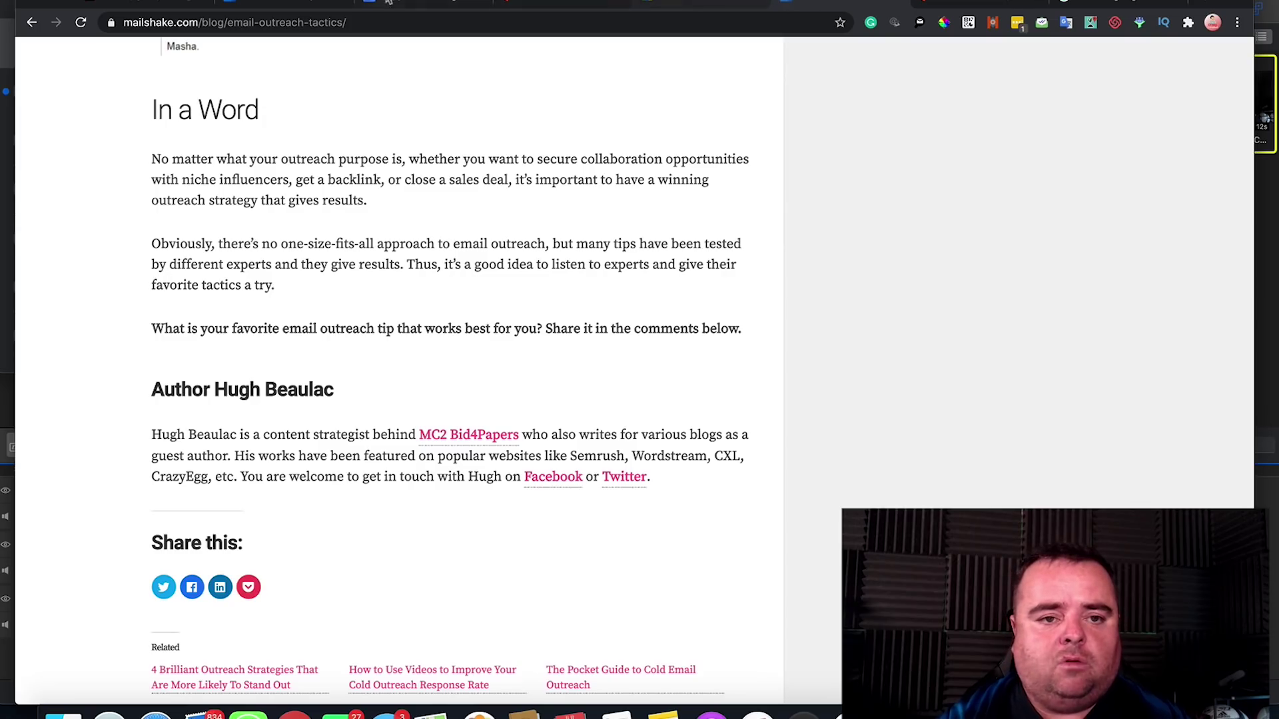
click(295, 8)
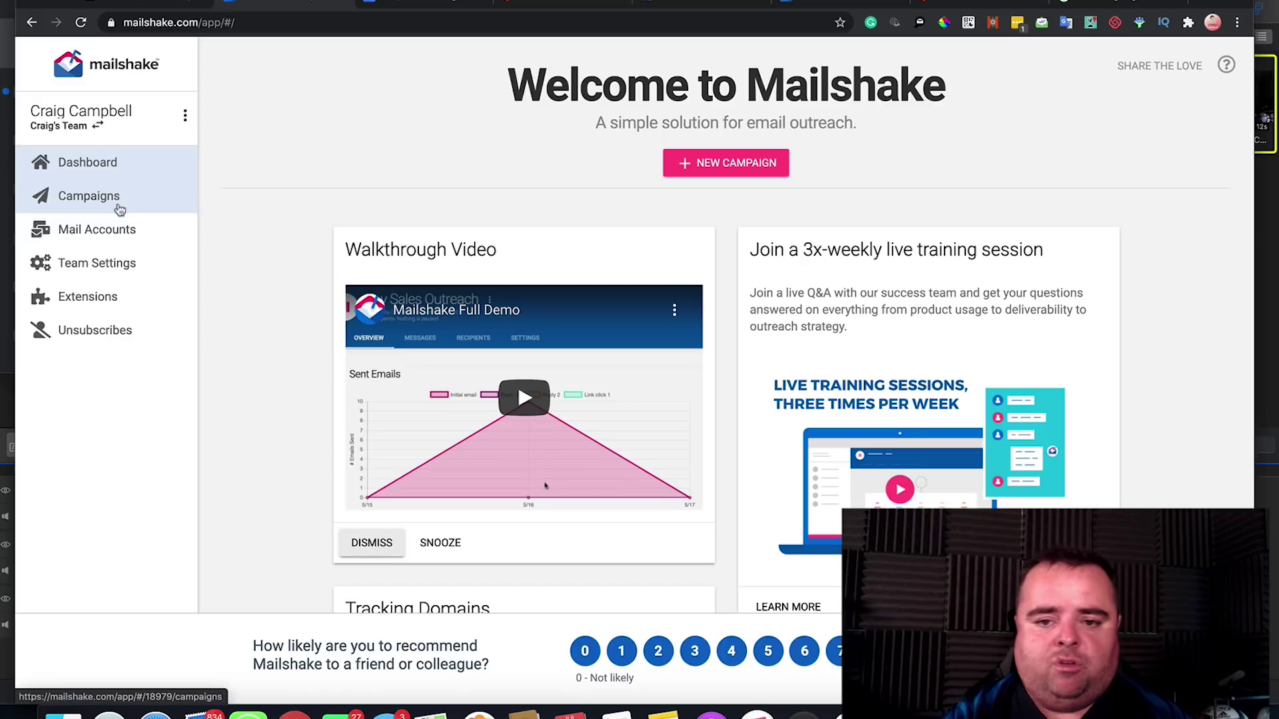
click(735, 170)
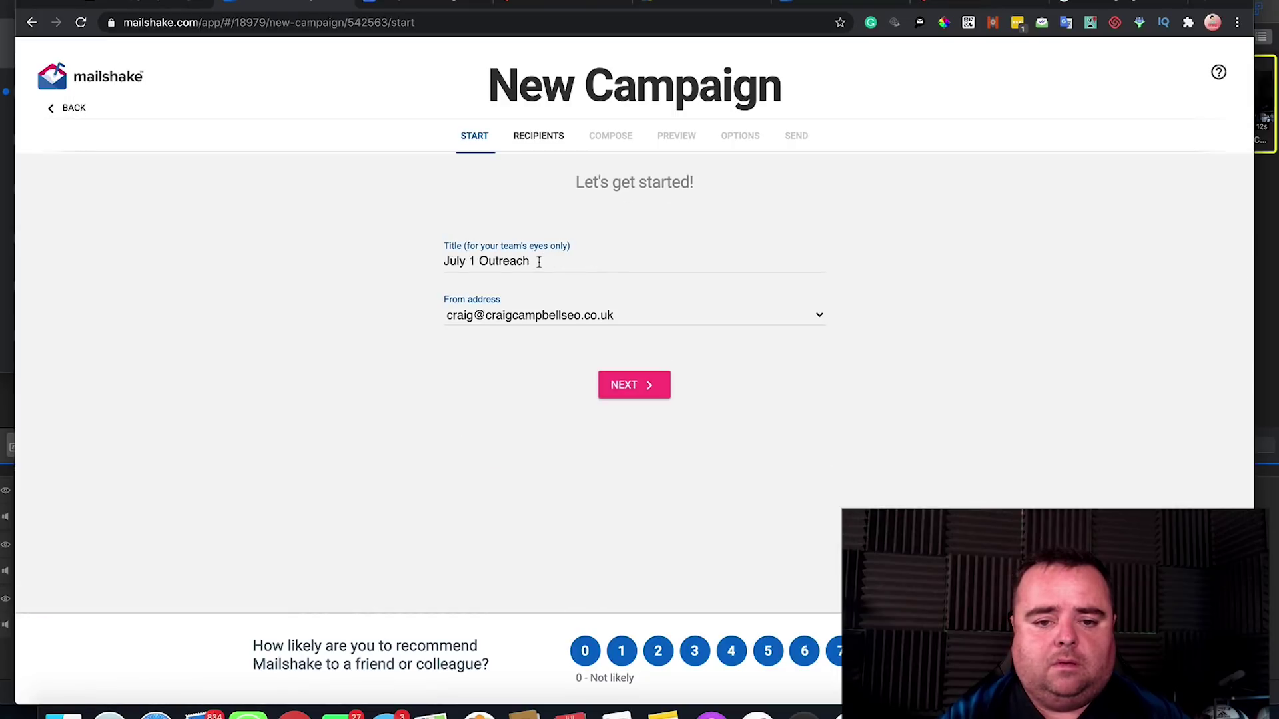
click(647, 386)
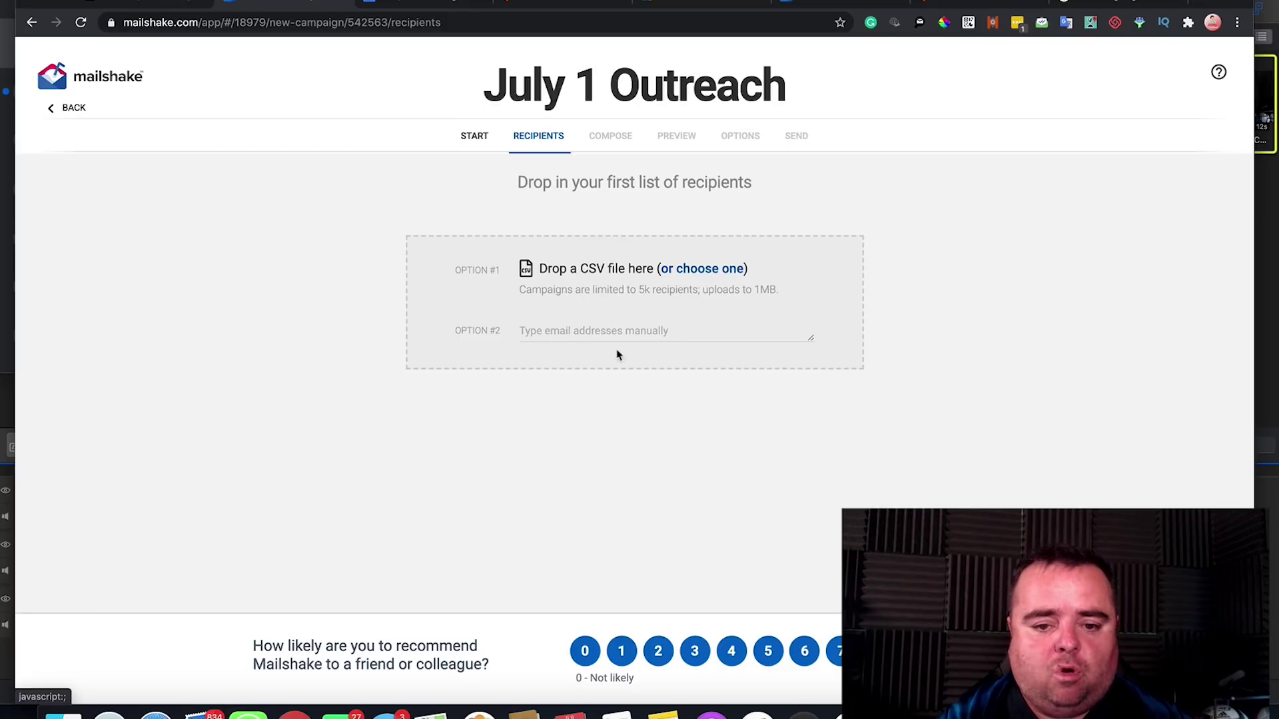
Copy the buildersmart.in support email address from Hunter and import it manually as a recipient of the Mailshake campaign.
click(608, 332)
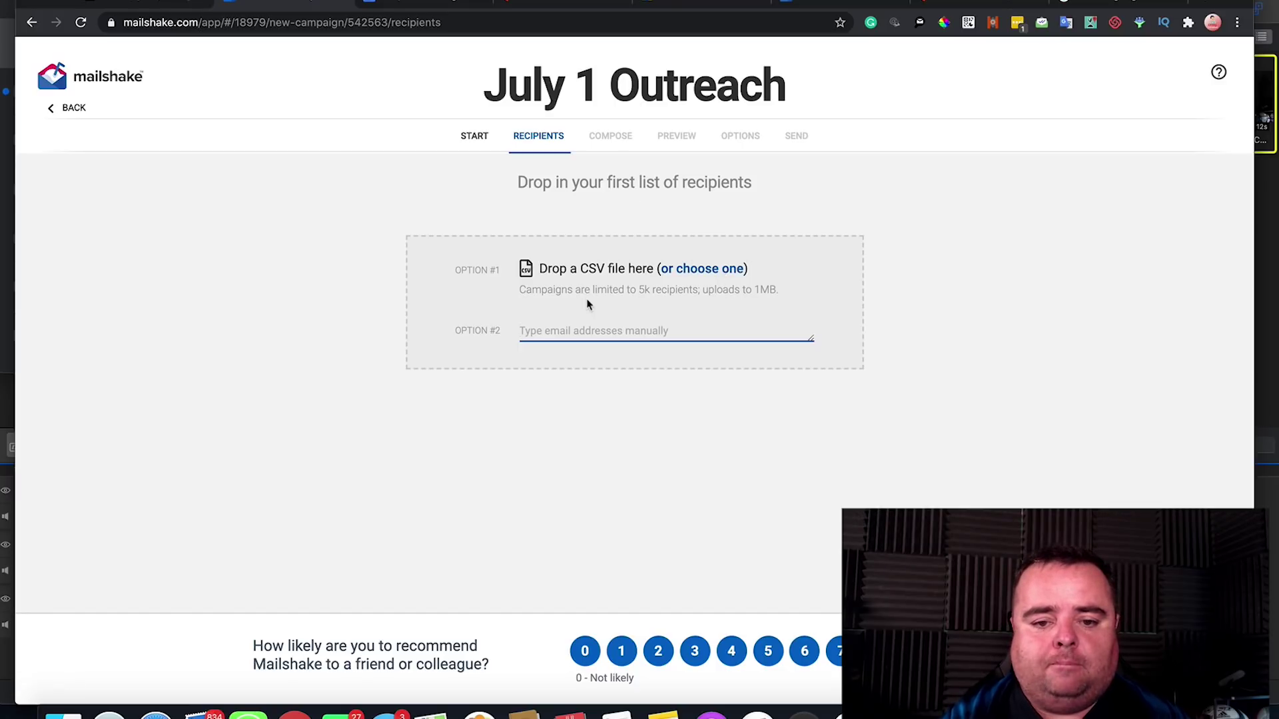
click(981, 4)
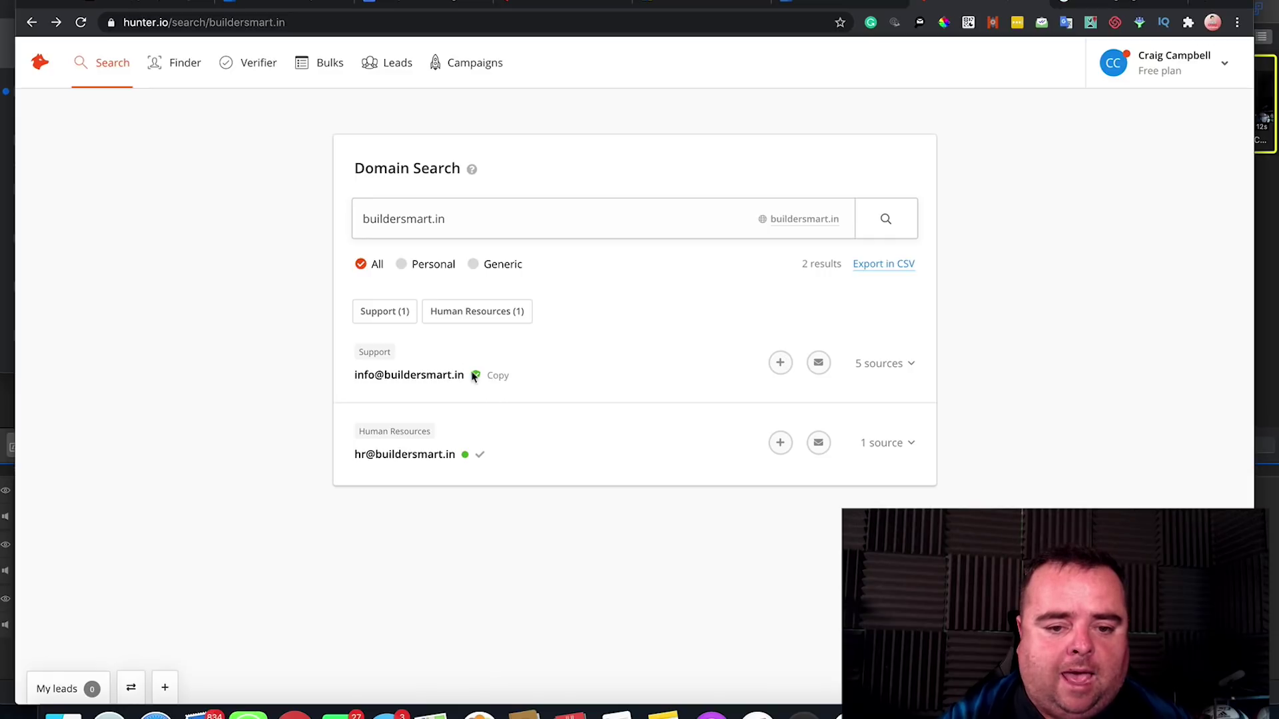
drag(467, 376, 357, 385)
key(ctrl+c)
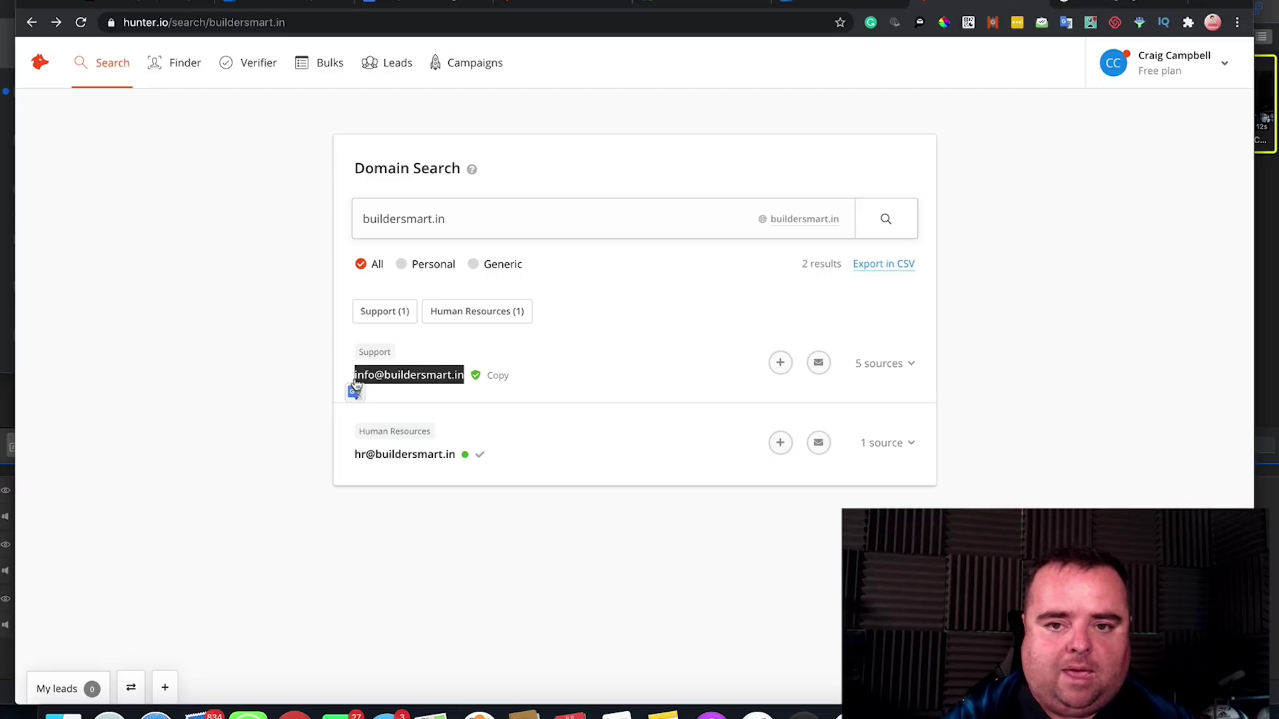
key(ctrl+Tab)
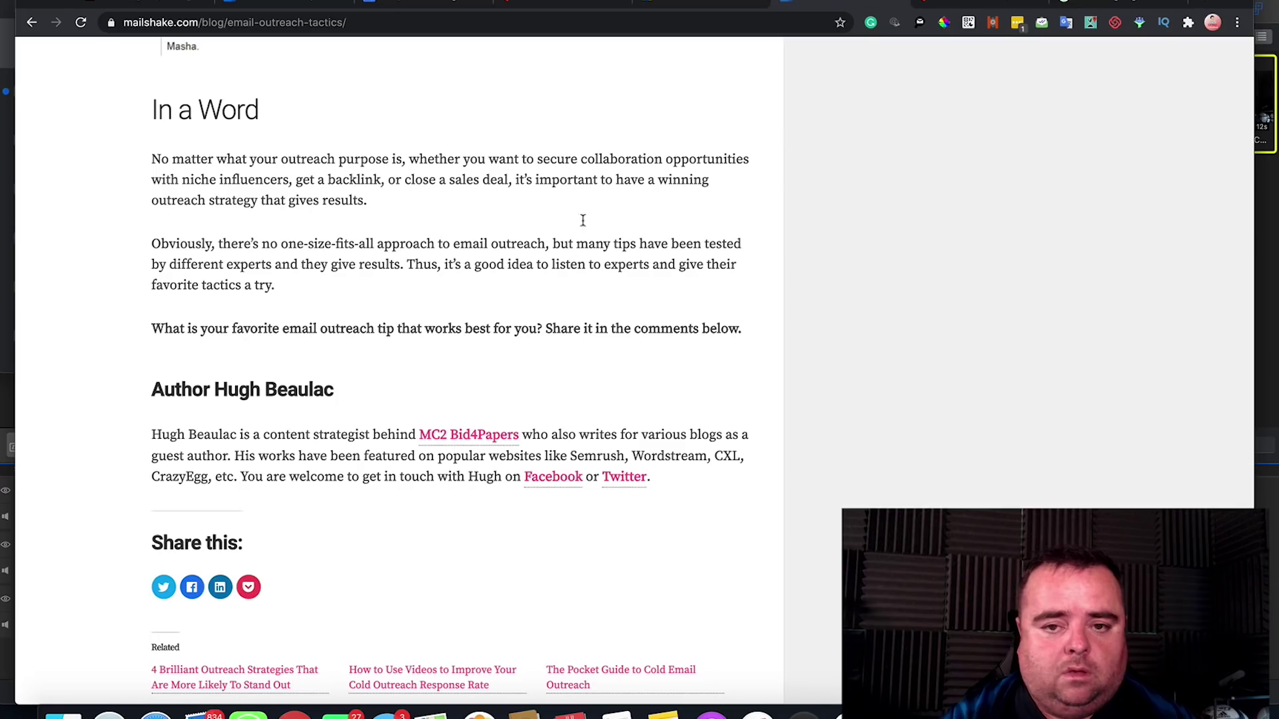
click(287, 2)
click(585, 328)
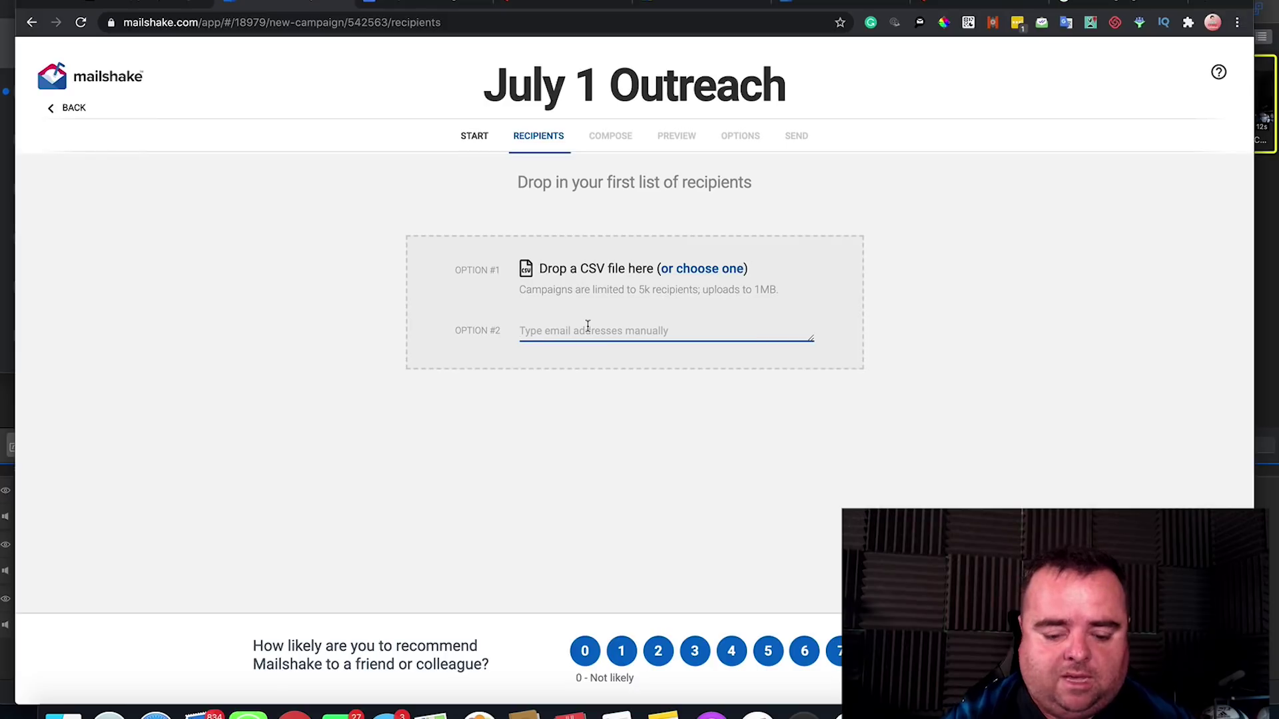
key(ctrl+v)
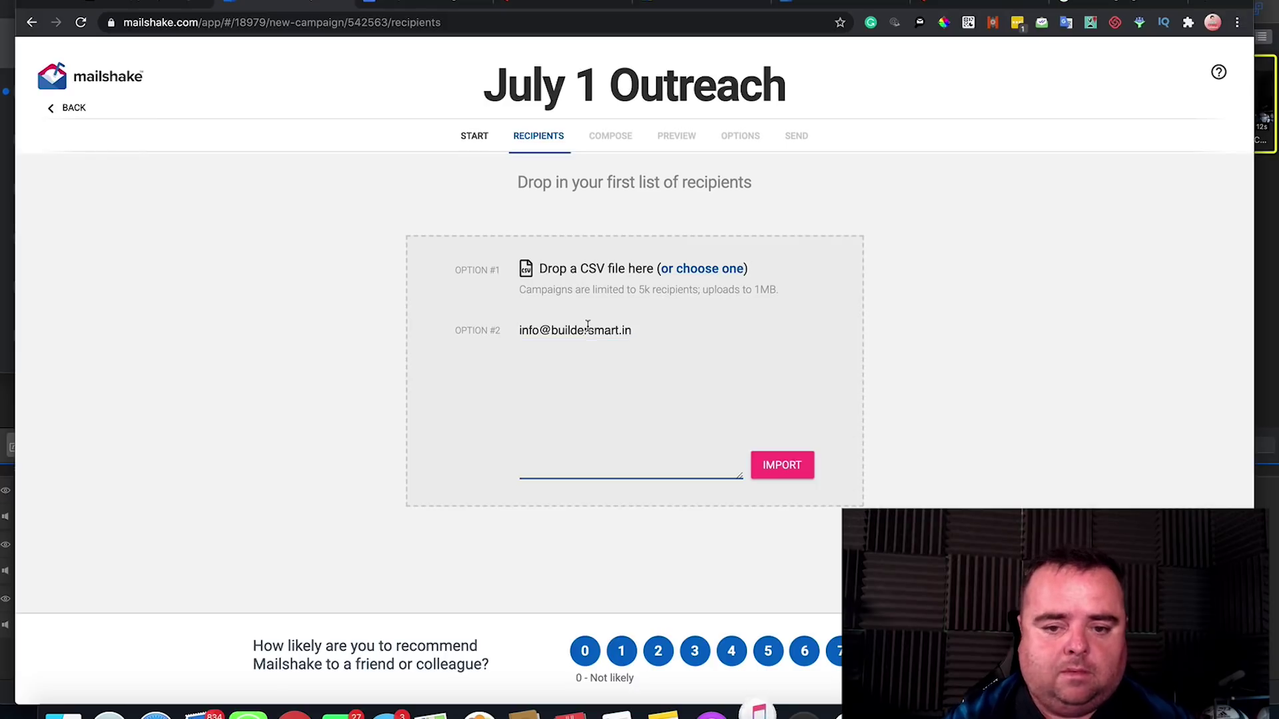
click(790, 471)
click(717, 226)
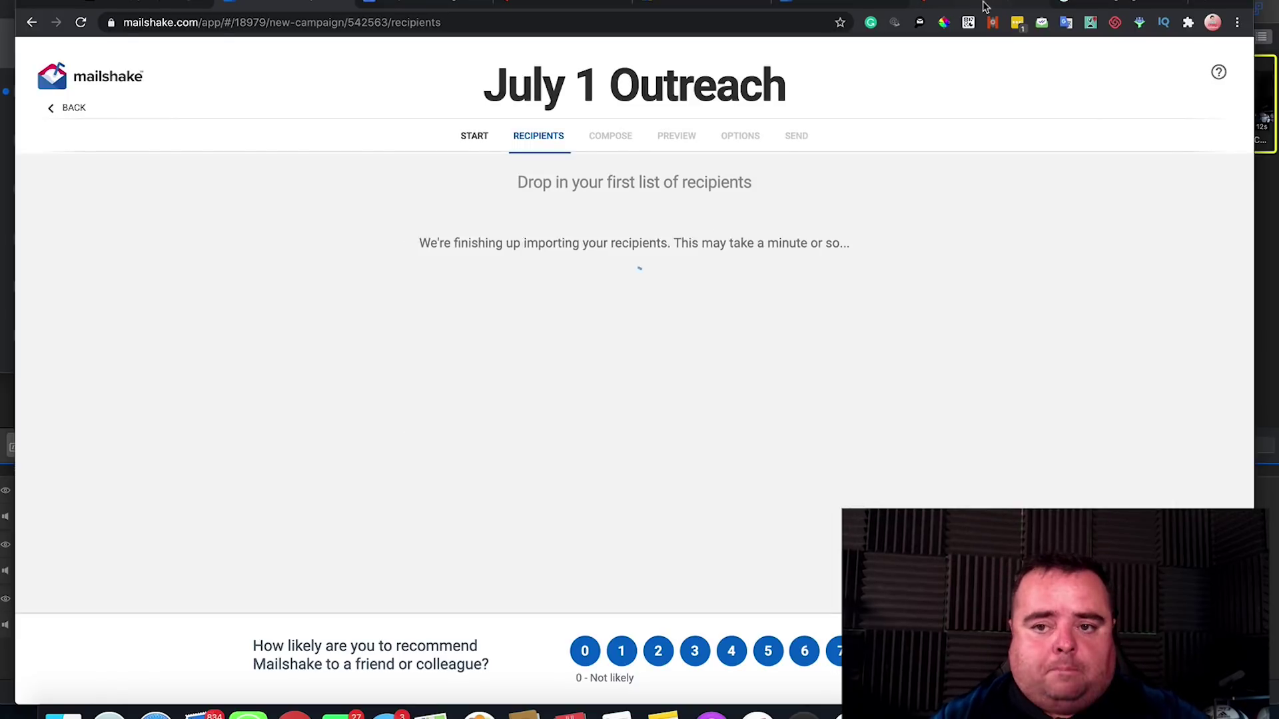
Switch to Hunter and search for plumbers, choosing the suggested domain plumbersstock.com to view its email addresses.
key(ctrl+Tab)
drag(454, 220, 331, 213)
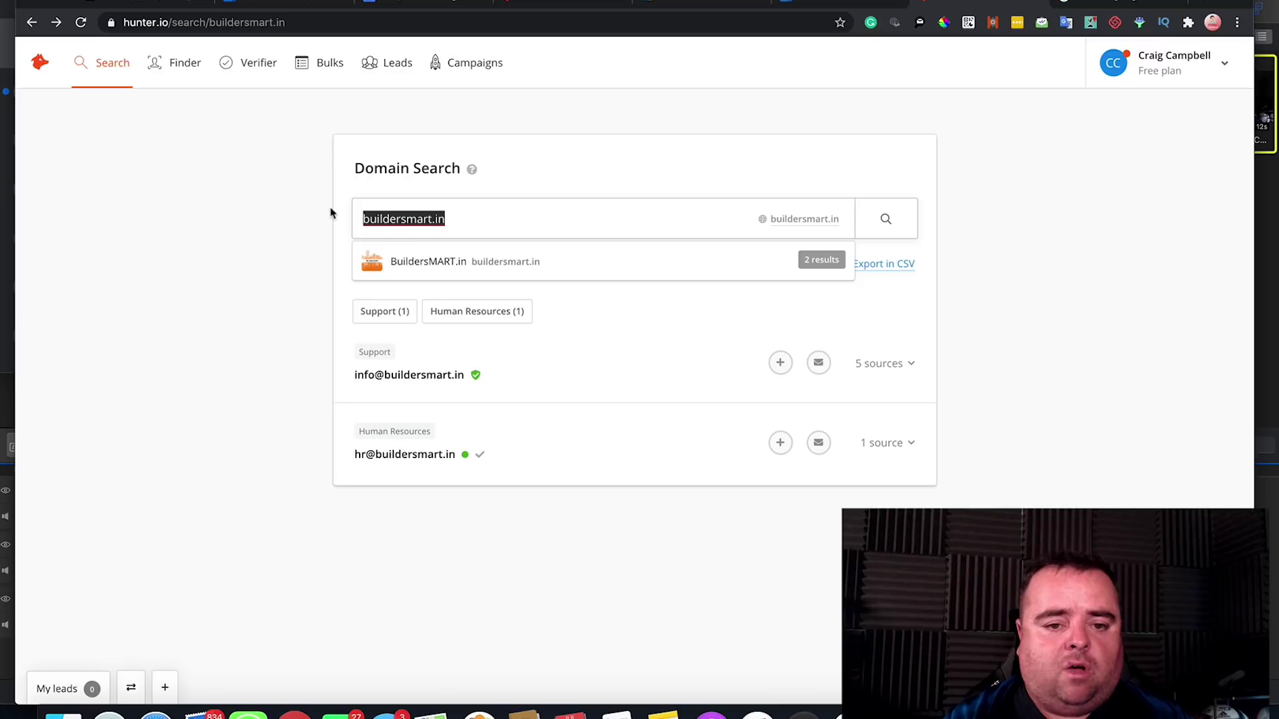
text(plumbers)
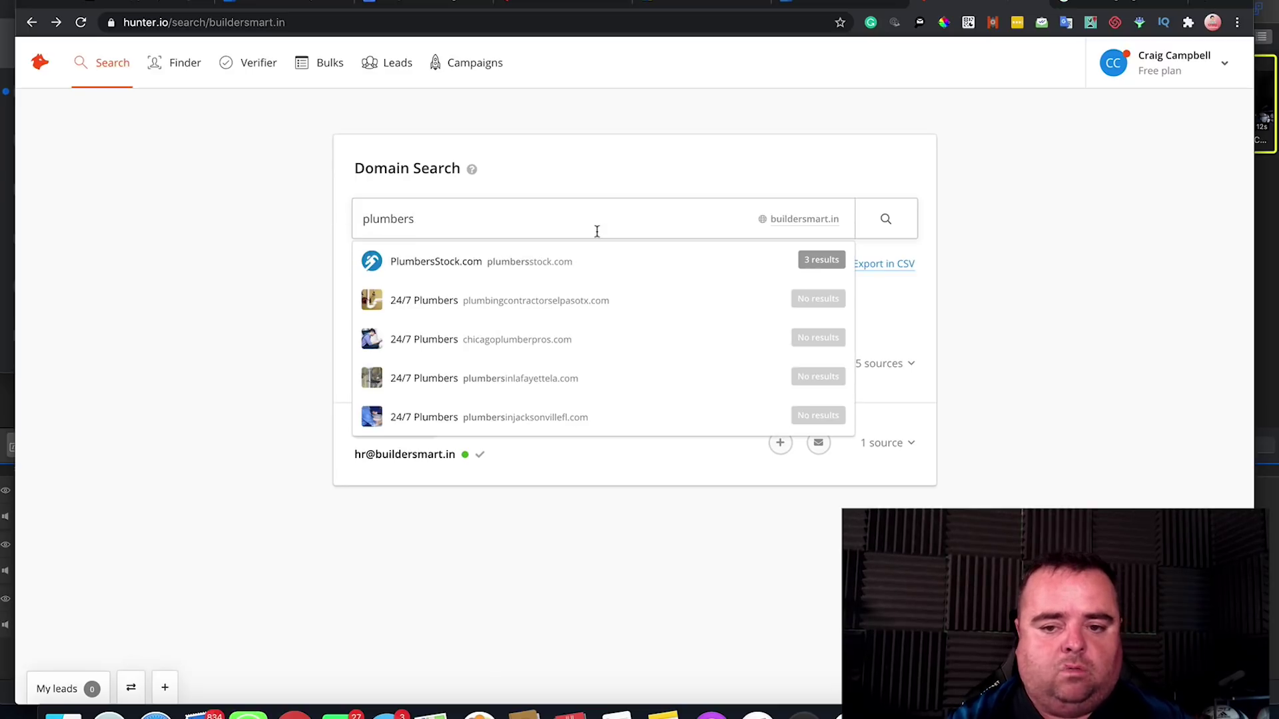
click(622, 267)
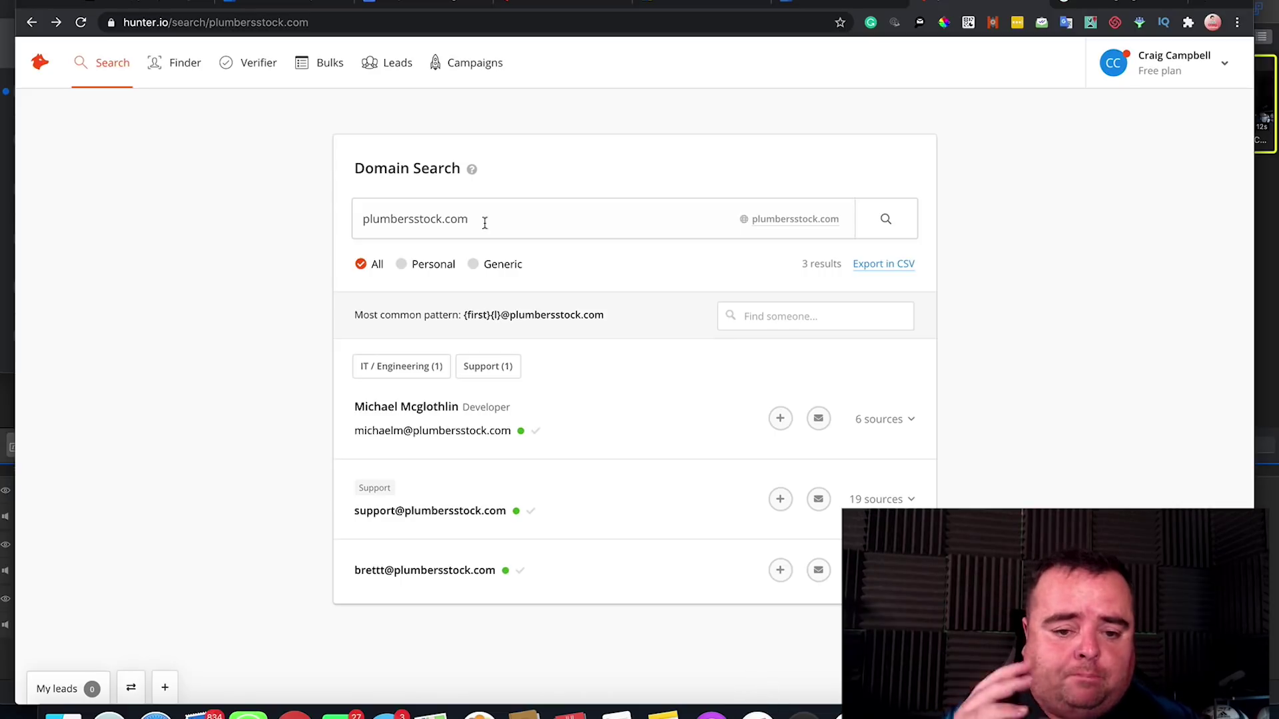
Return to Mailshake, keep the generic-address recipient, and decline list cleaning to reach the campaign's compose stage.
click(293, 8)
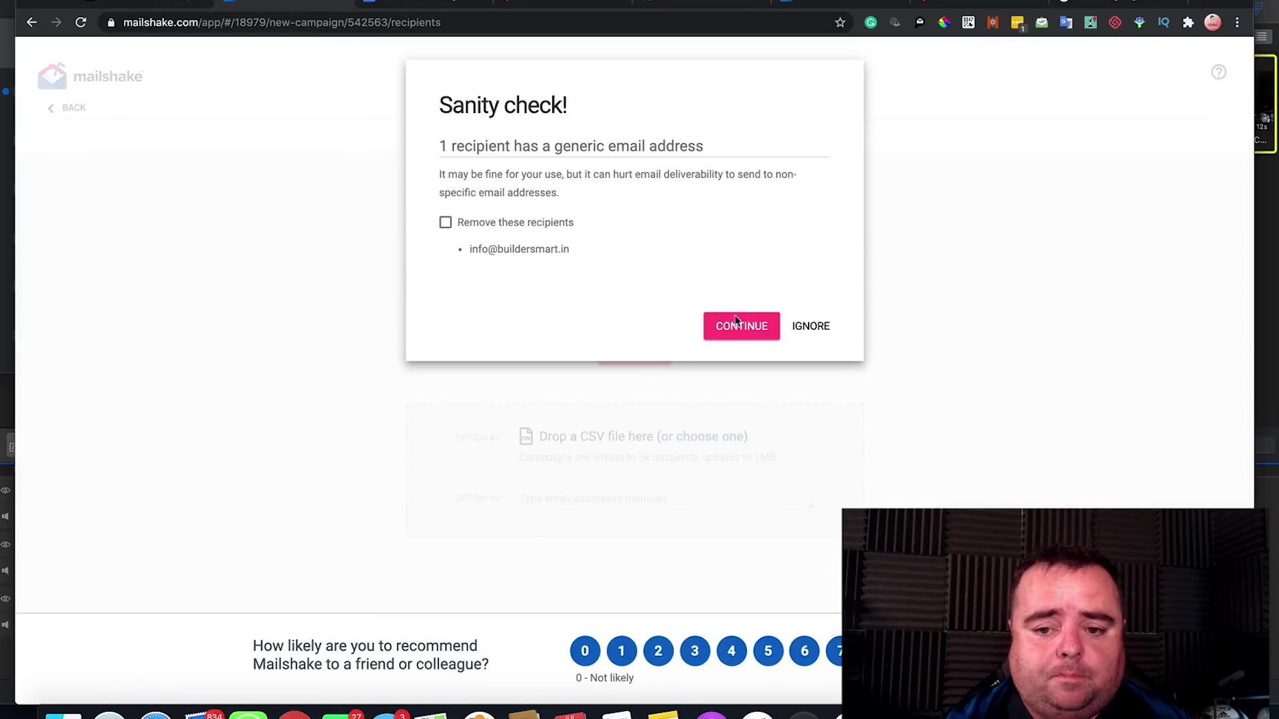
click(761, 335)
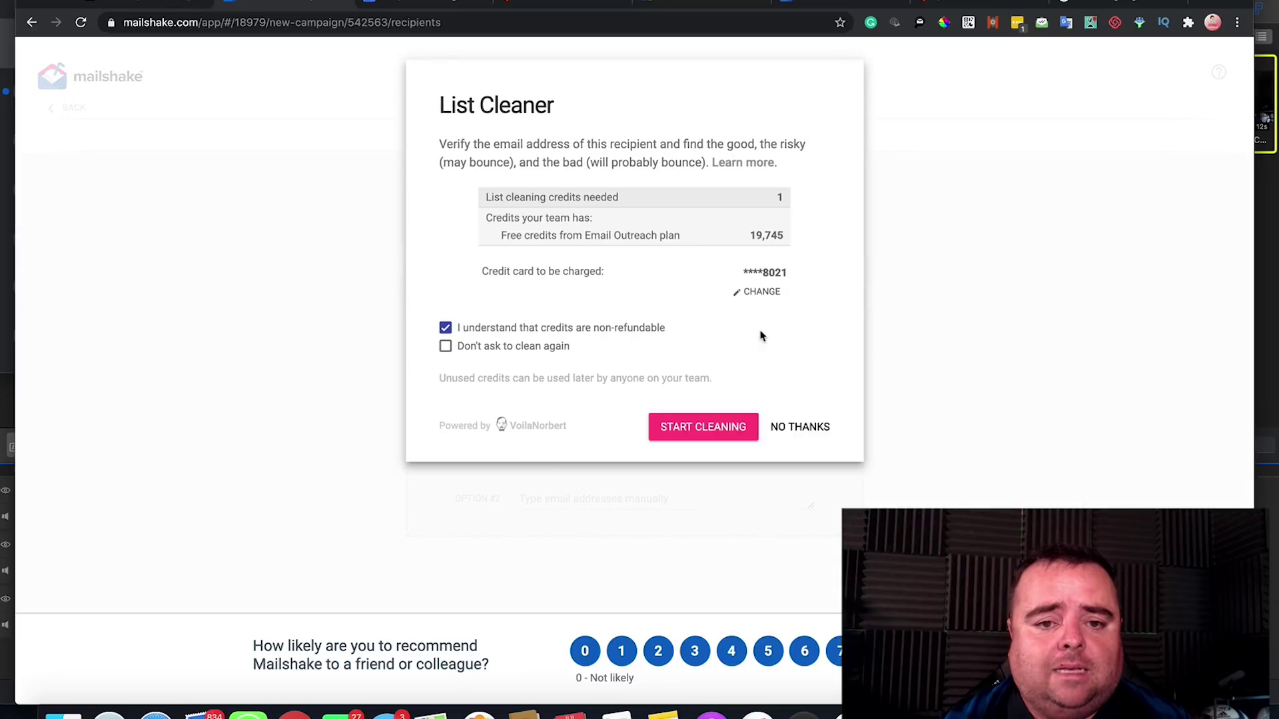
click(501, 333)
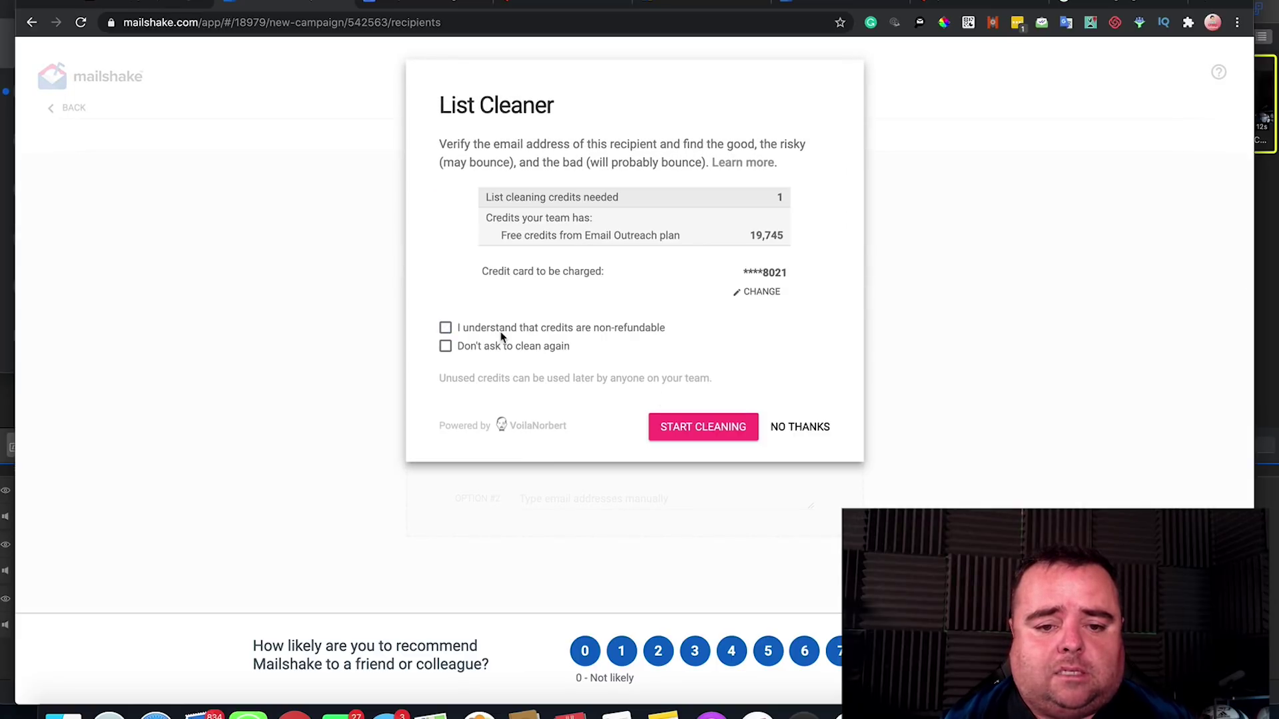
click(794, 428)
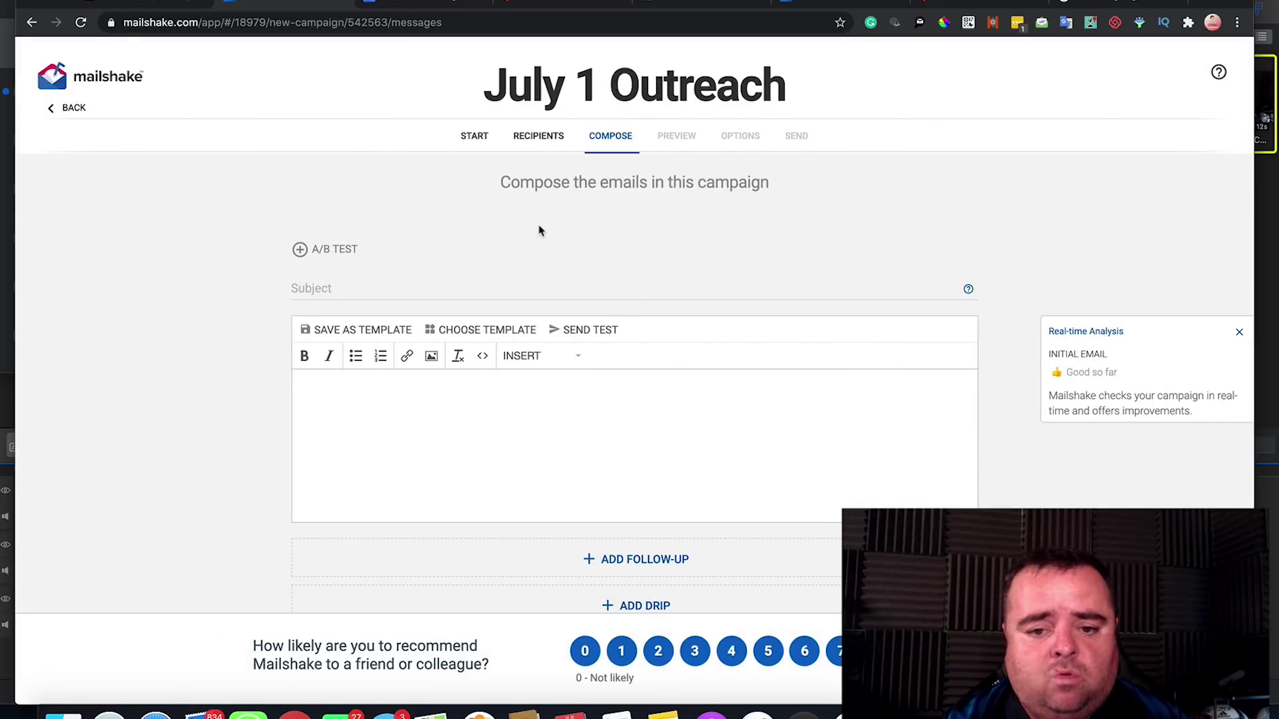
Switch to the templates document in Google Docs and examine the diamond-site outreach email's subject line, greeting and body.
click(371, 399)
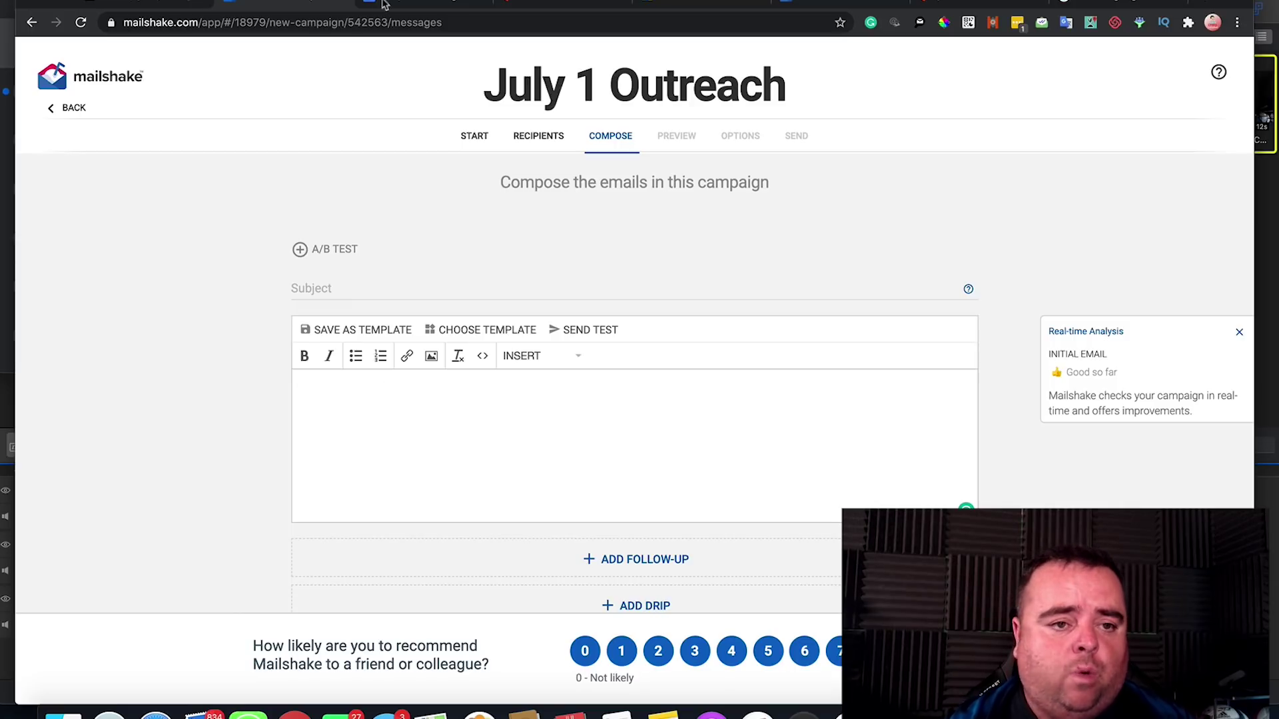
click(413, 4)
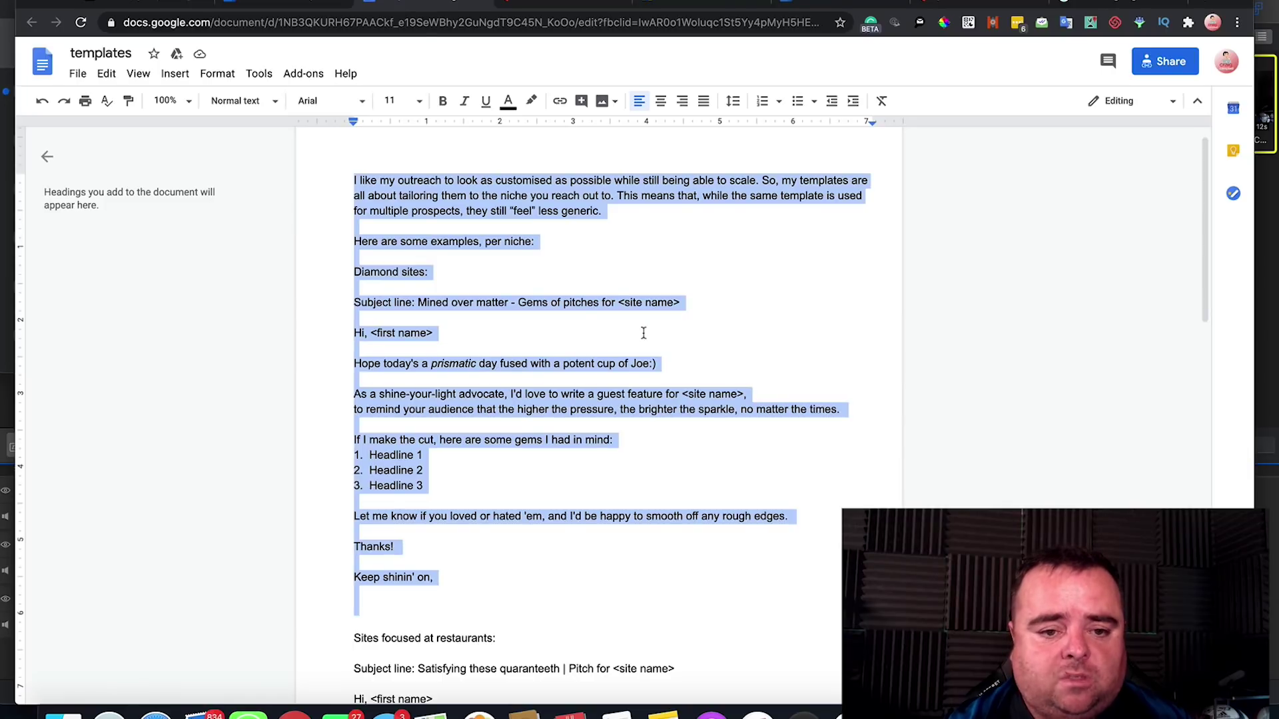
click(666, 331)
mouse_move(666, 331)
mouse_down()
mouse_move(630, 42)
mouse_move(645, 350)
mouse_move(655, 323)
mouse_up()
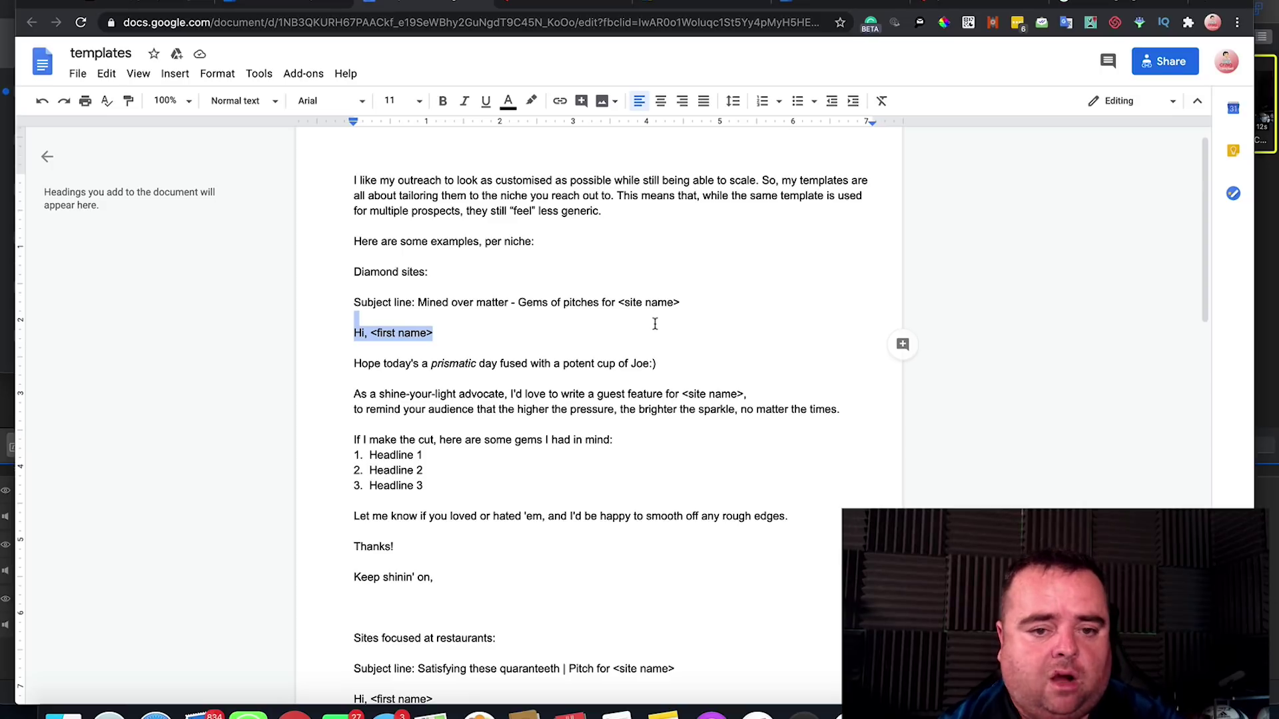
click(346, 175)
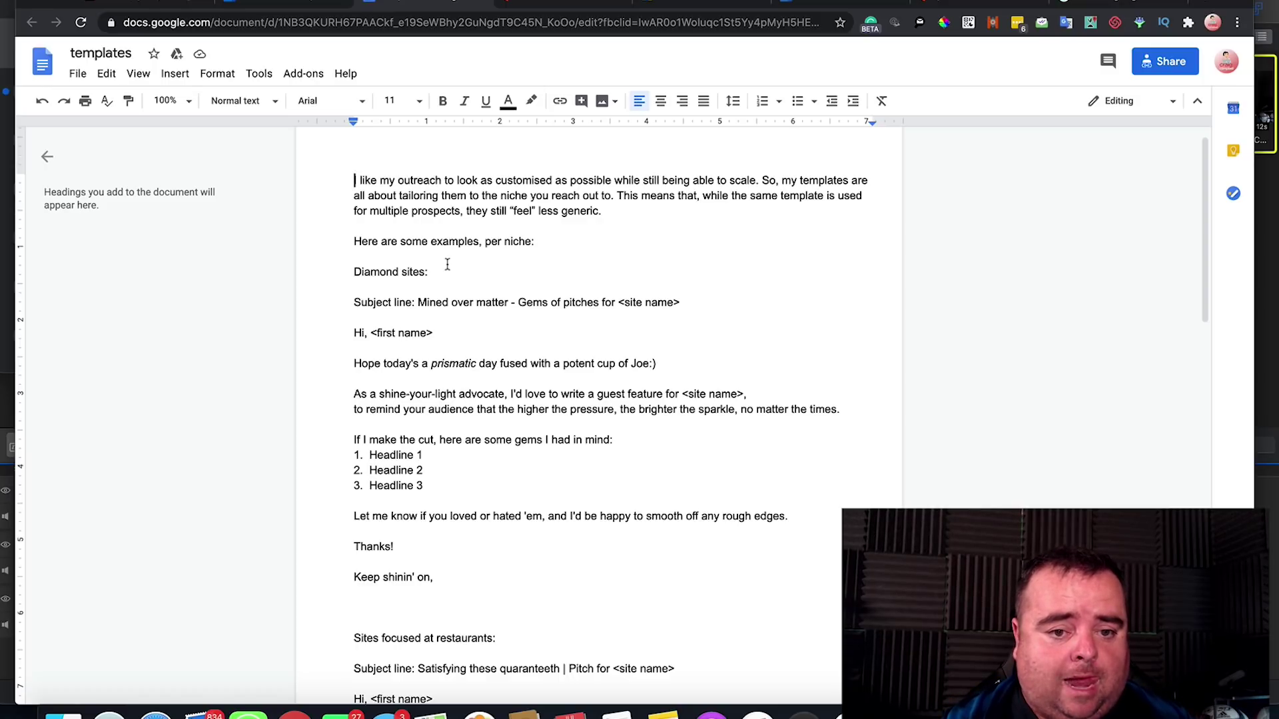
drag(416, 299, 681, 305)
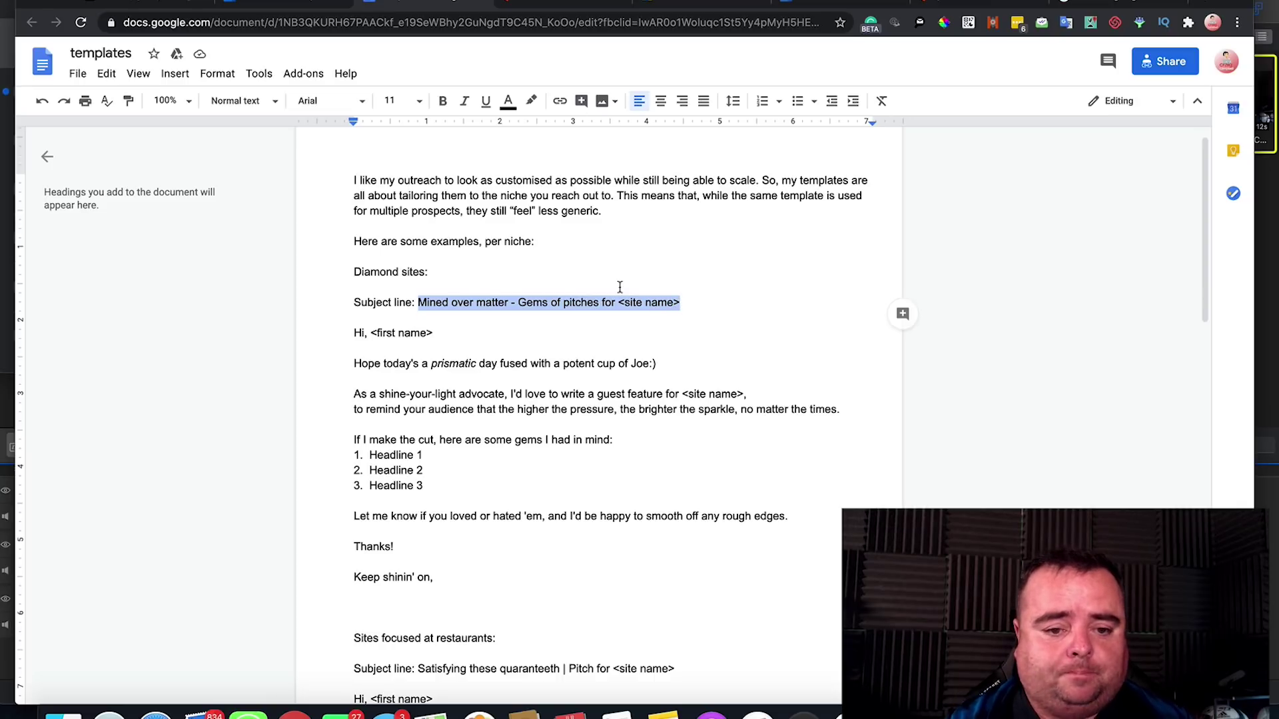
click(434, 348)
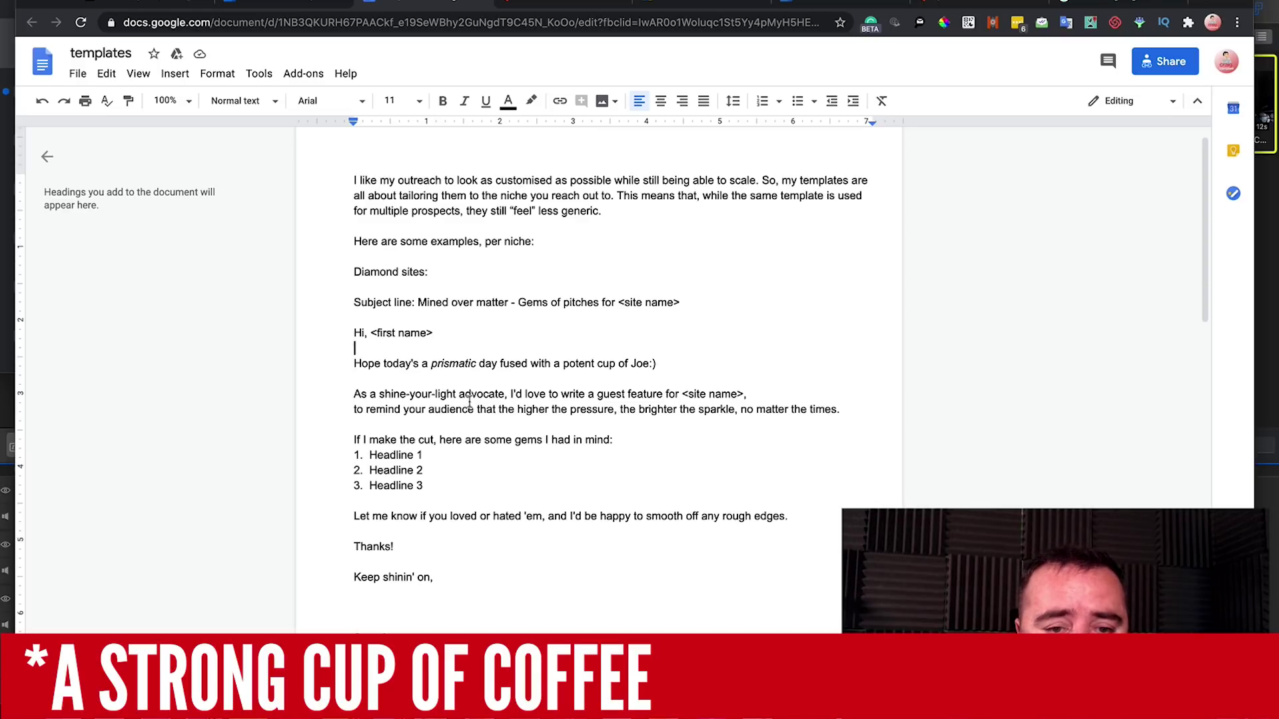
drag(351, 392, 615, 573)
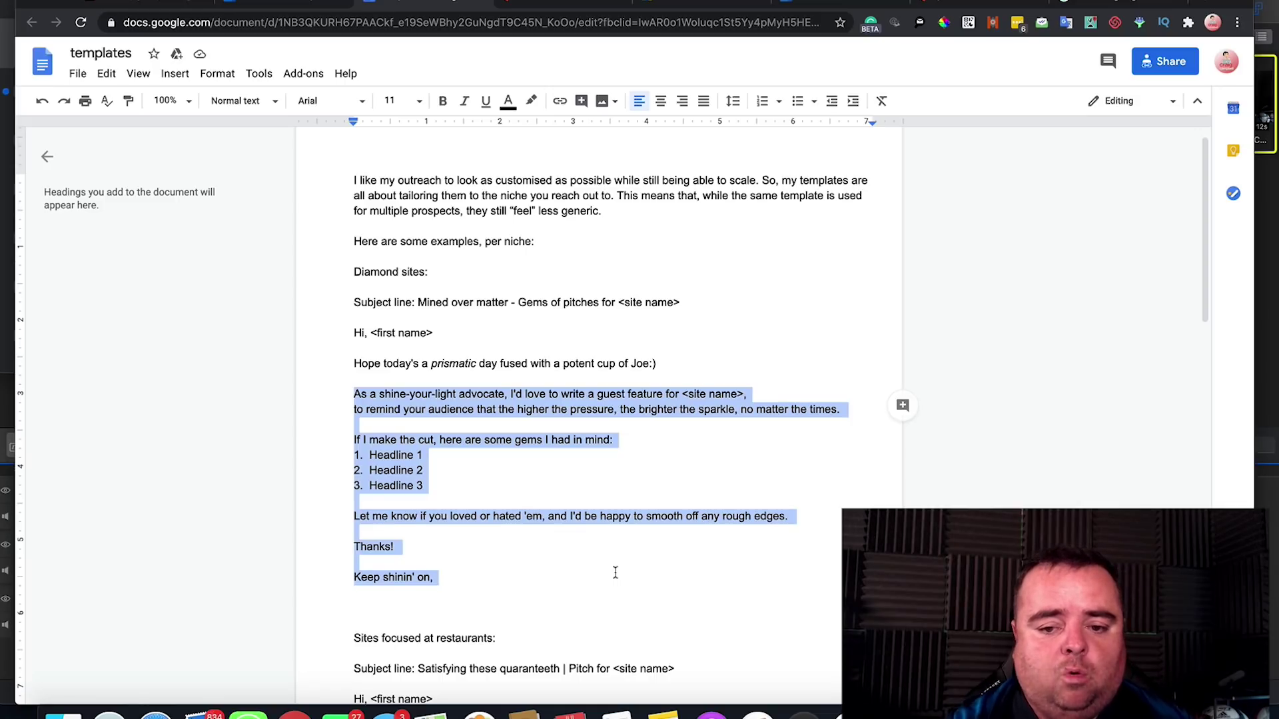
click(699, 474)
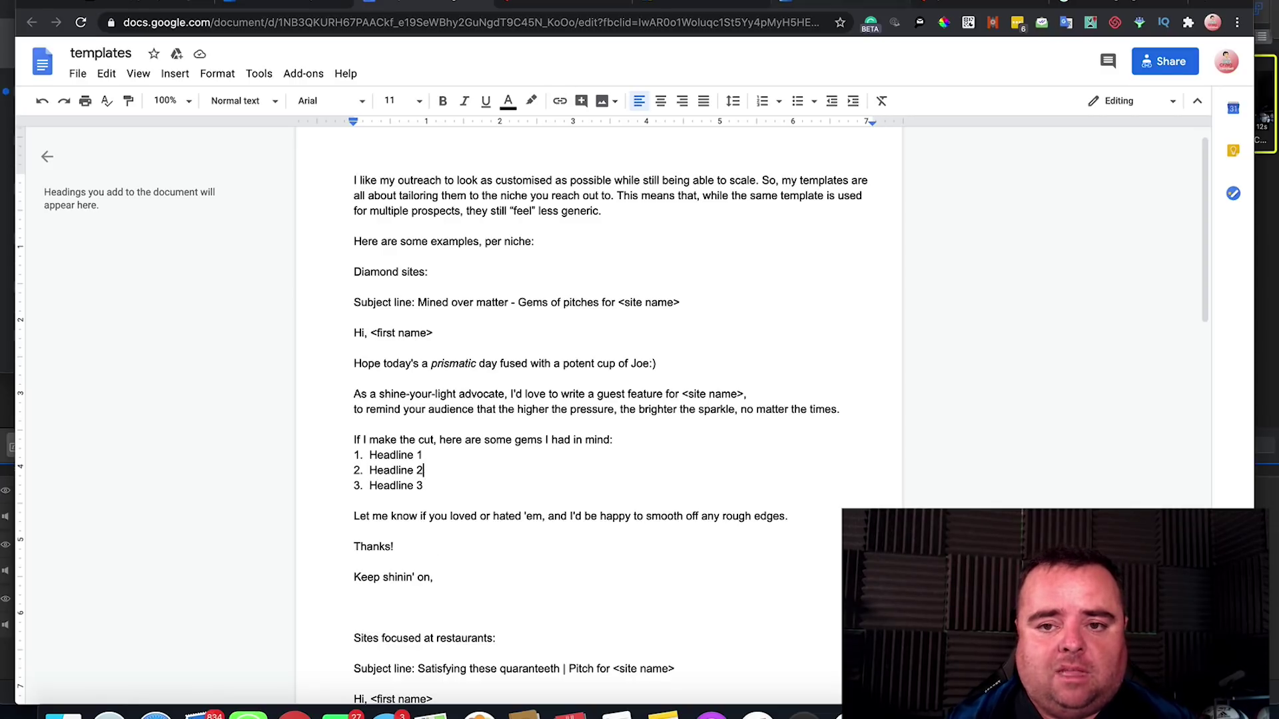
Return to the July 1 Outreach campaign in Mailshake and examine the compose page's follow-up, drip and on-click email options.
key(ctrl+Tab)
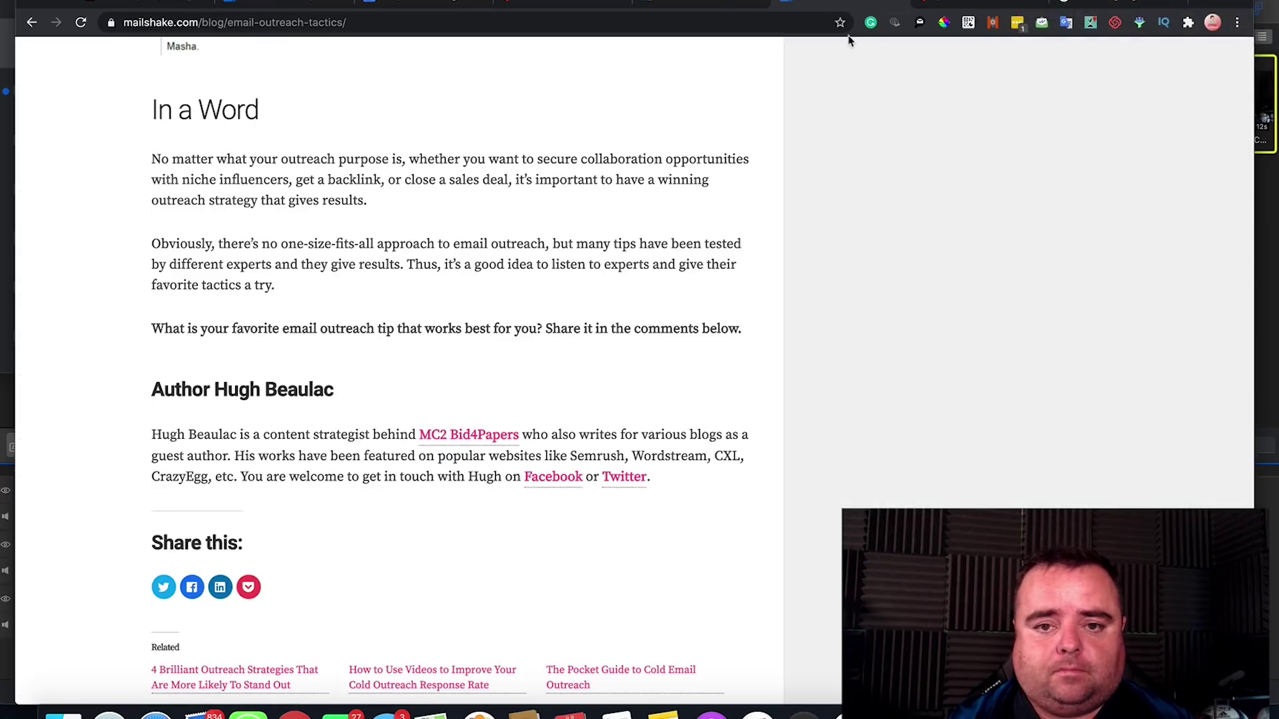
click(263, 6)
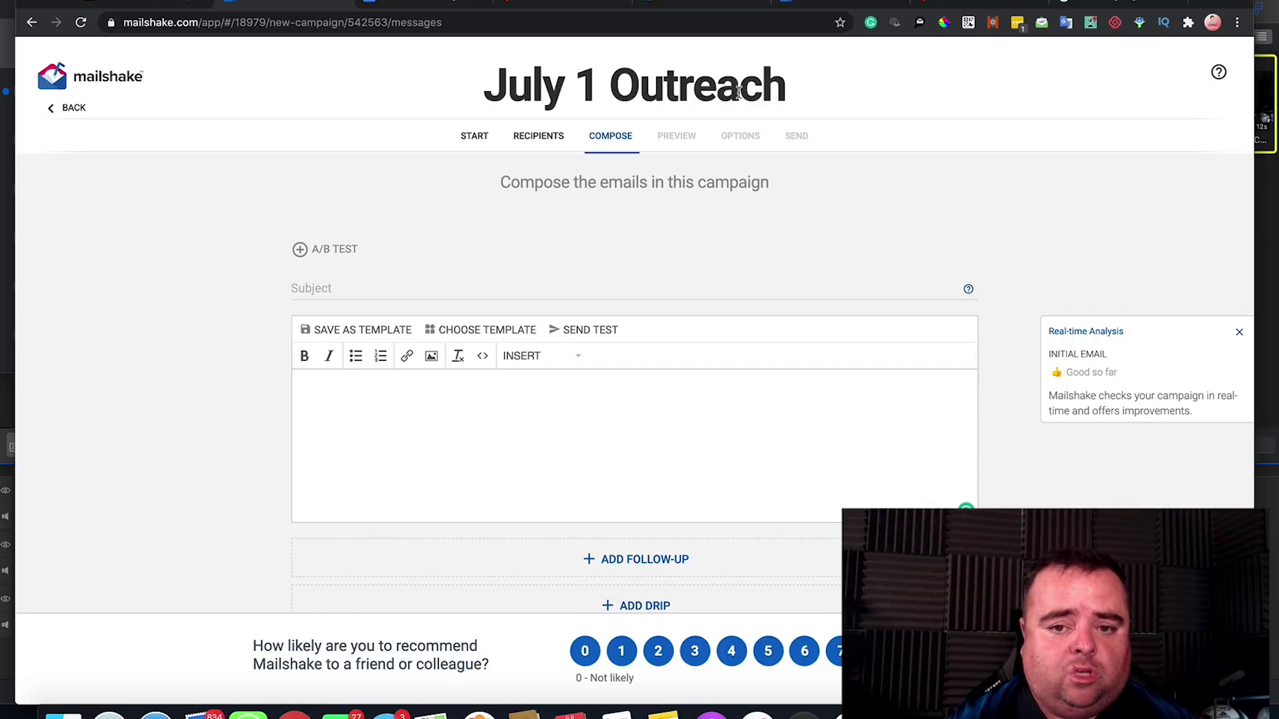
scroll(680, 145, up, 3)
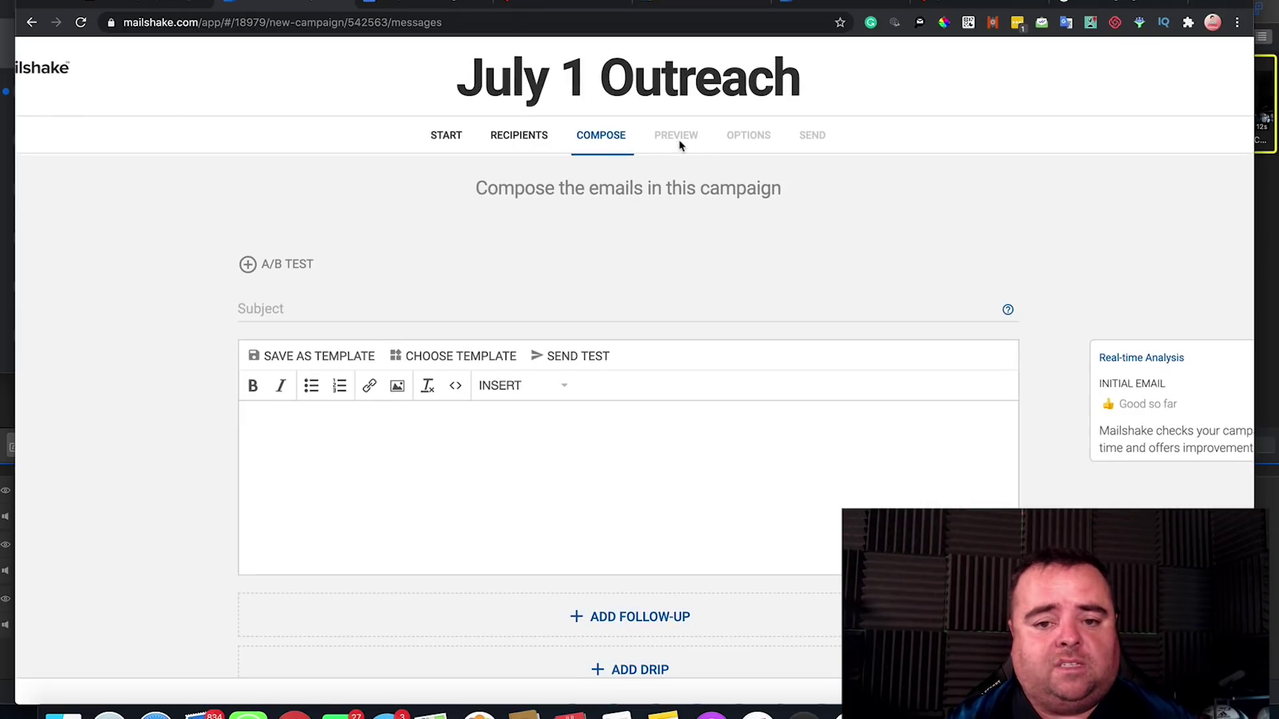
scroll(679, 145, down, 3)
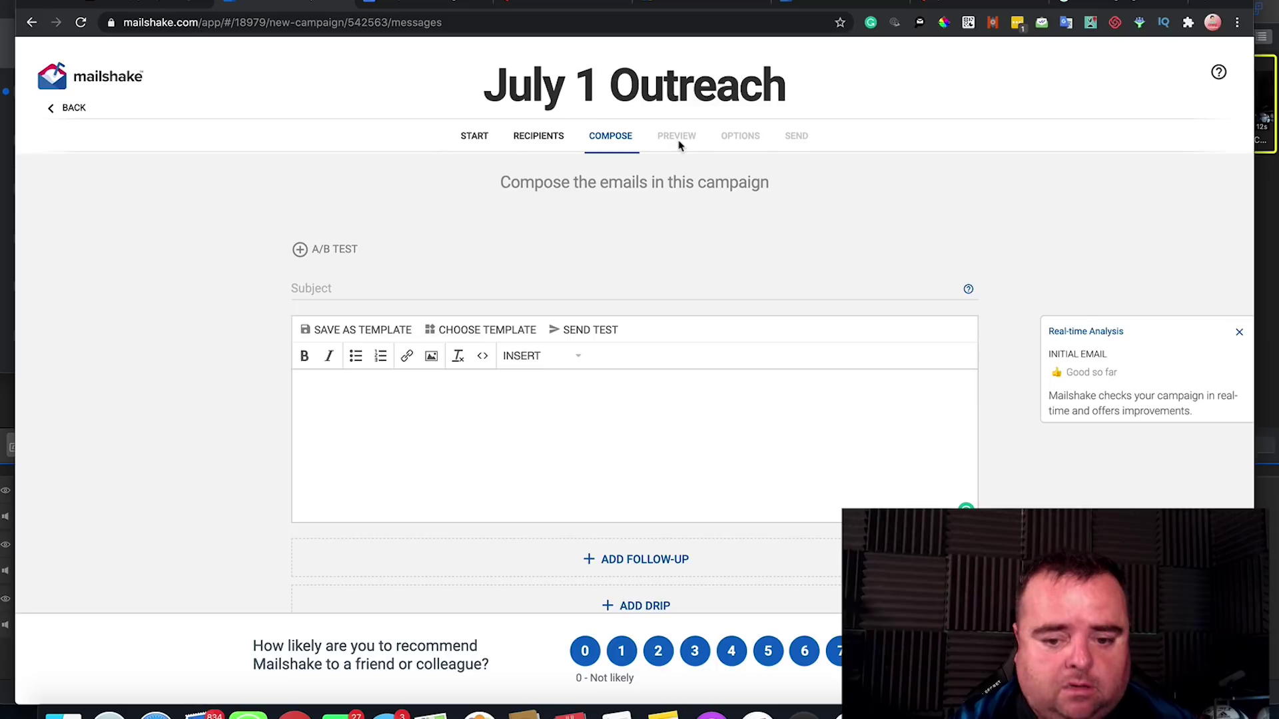
scroll(999, 408, down, 2)
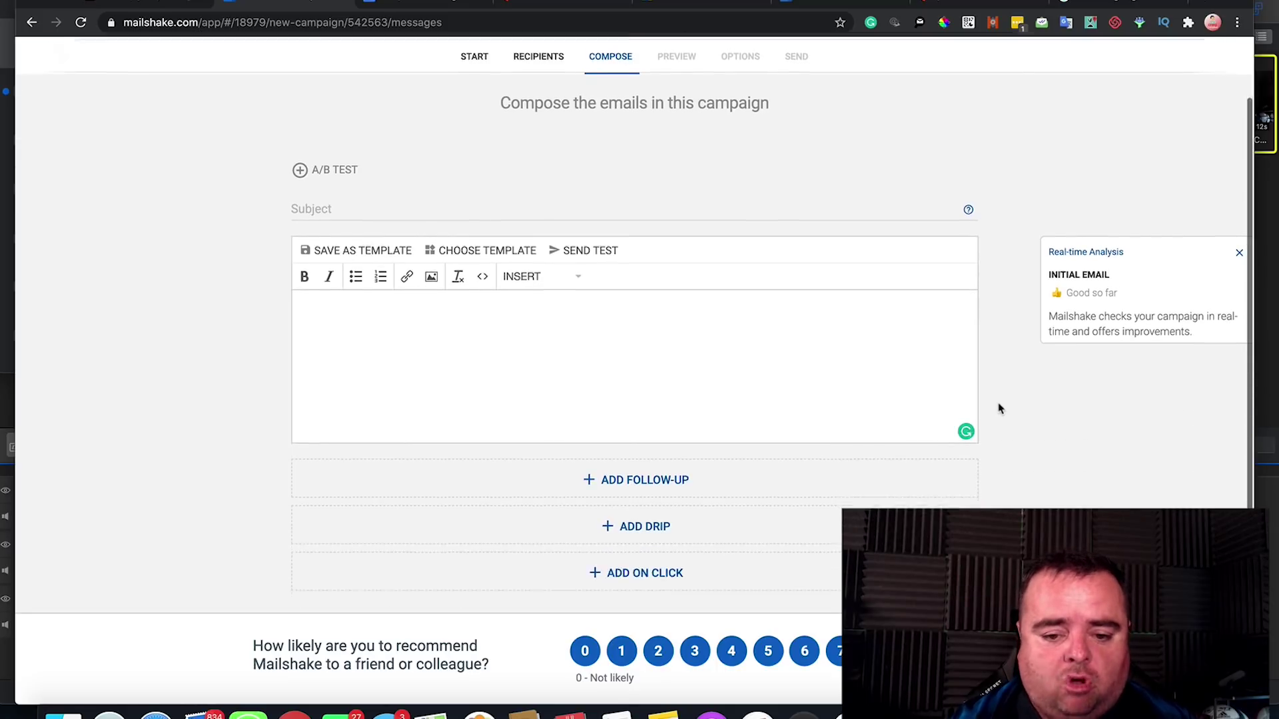
scroll(999, 409, down, 3)
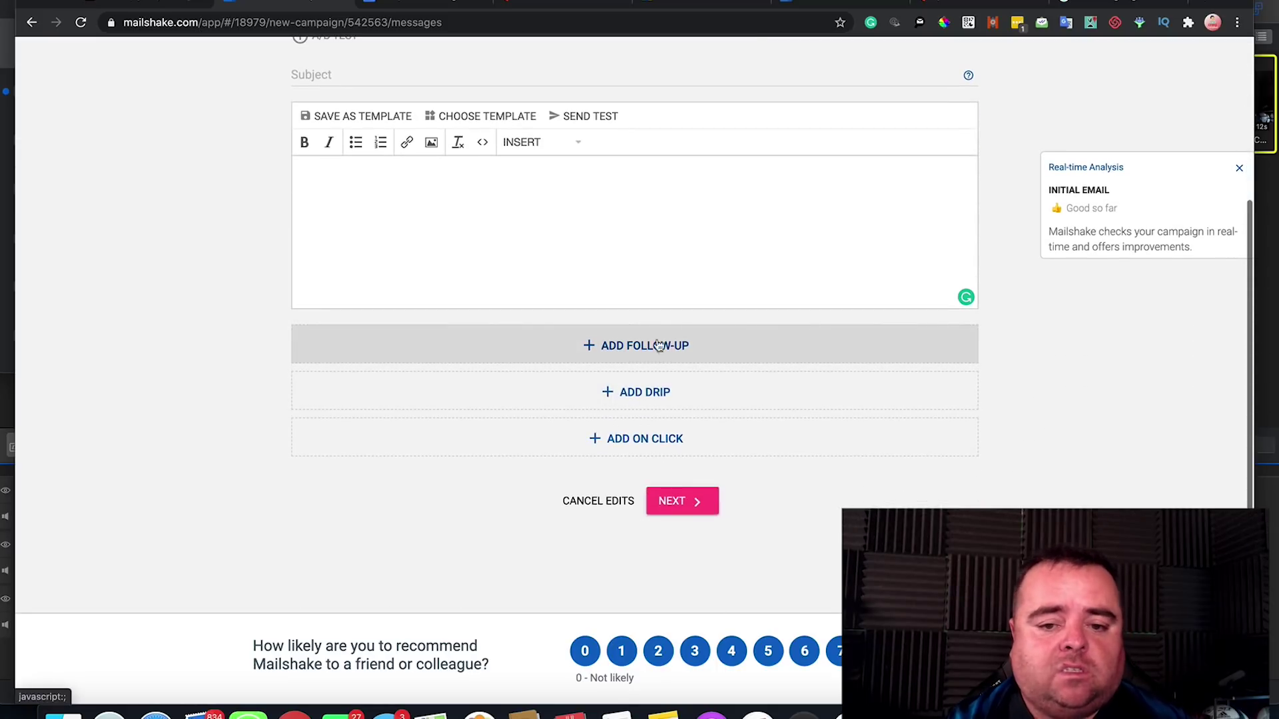
Add two follow-up emails beneath the initial message, keeping the default wait and reply chain settings.
click(614, 351)
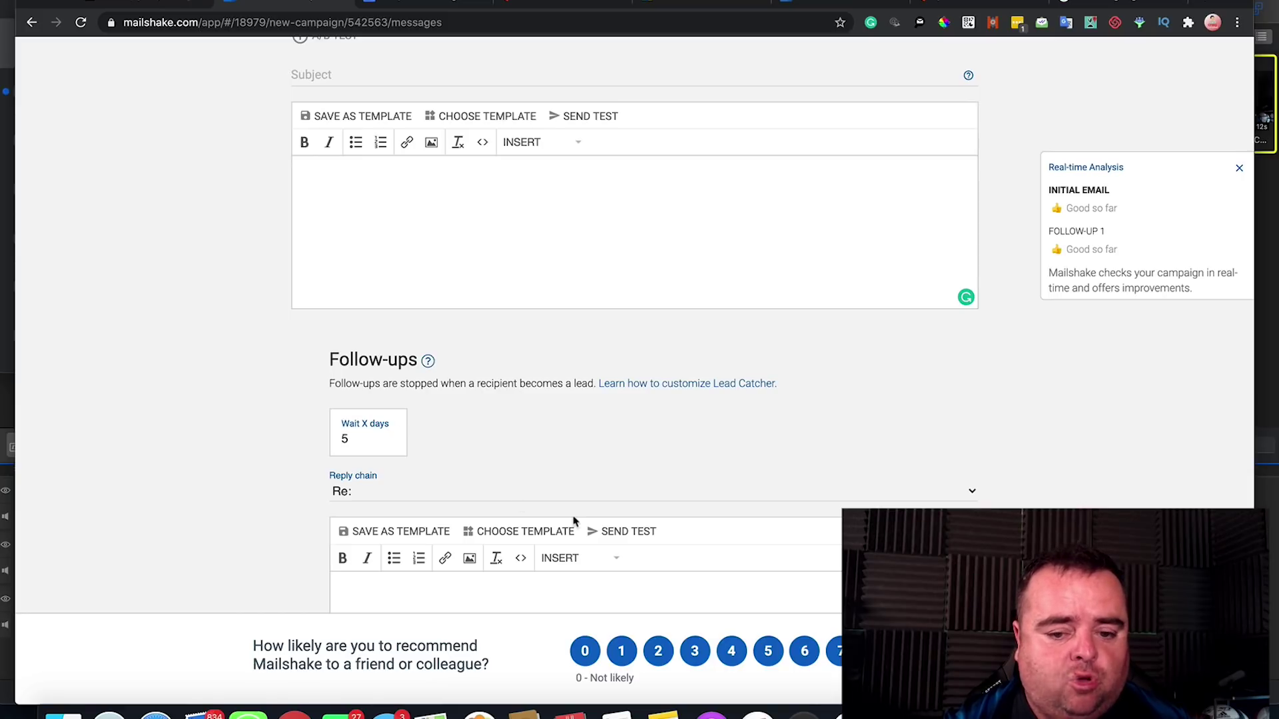
scroll(651, 446, down, 3)
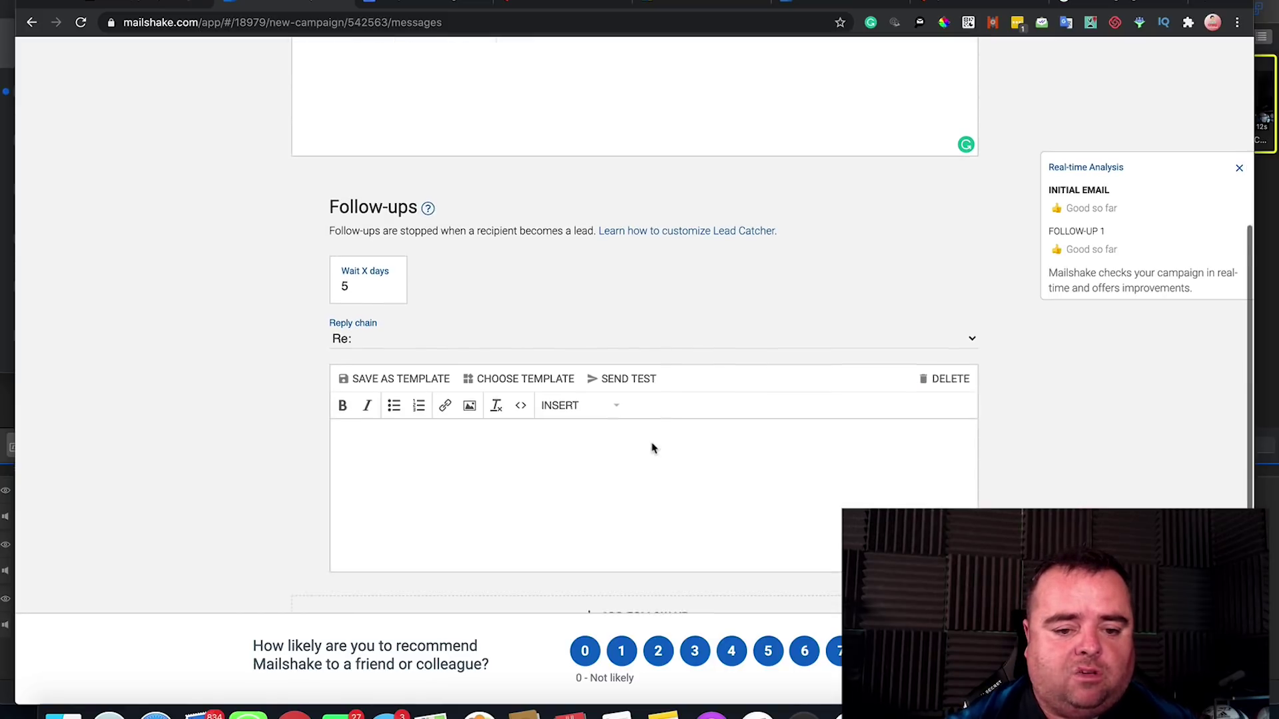
click(572, 420)
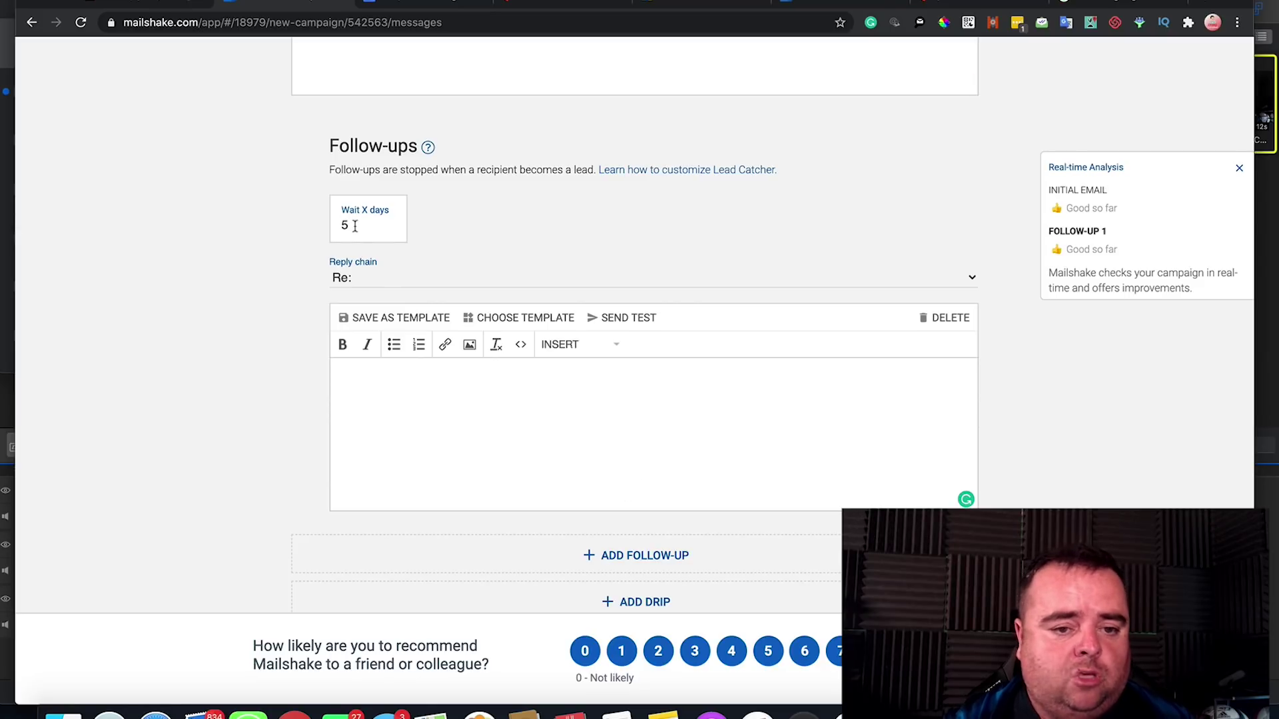
drag(351, 225, 331, 229)
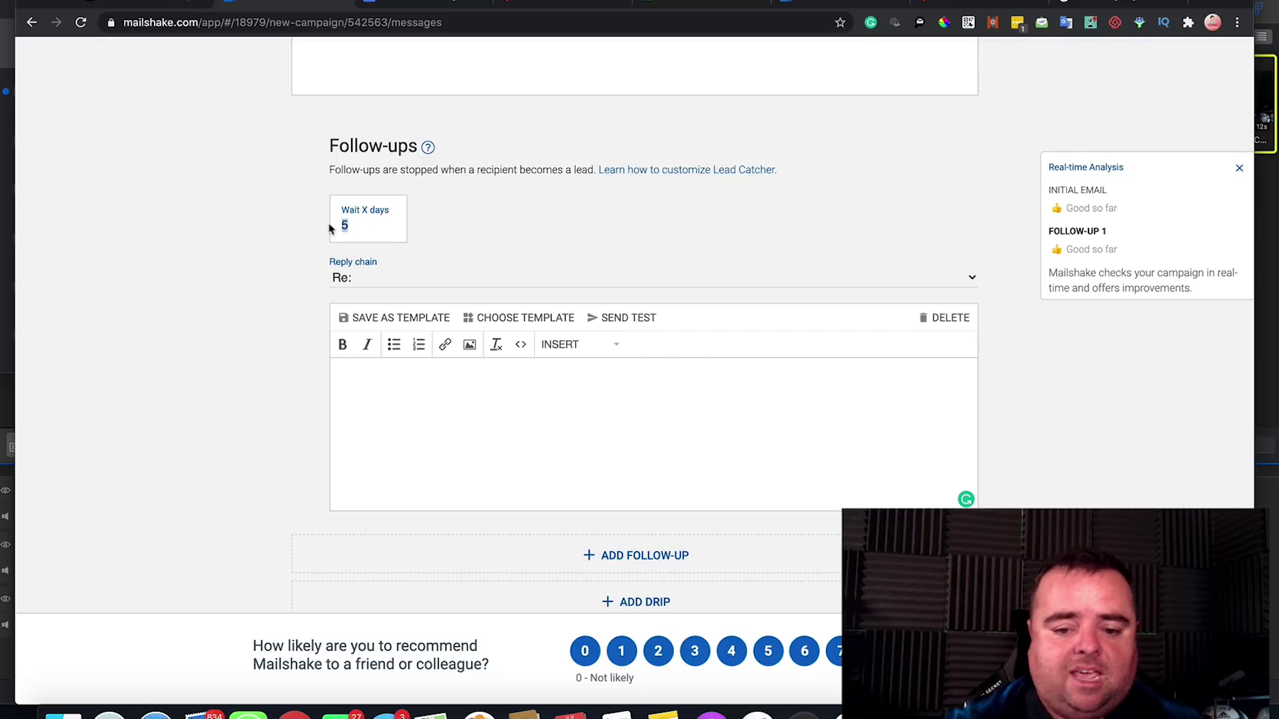
click(674, 568)
click(674, 568)
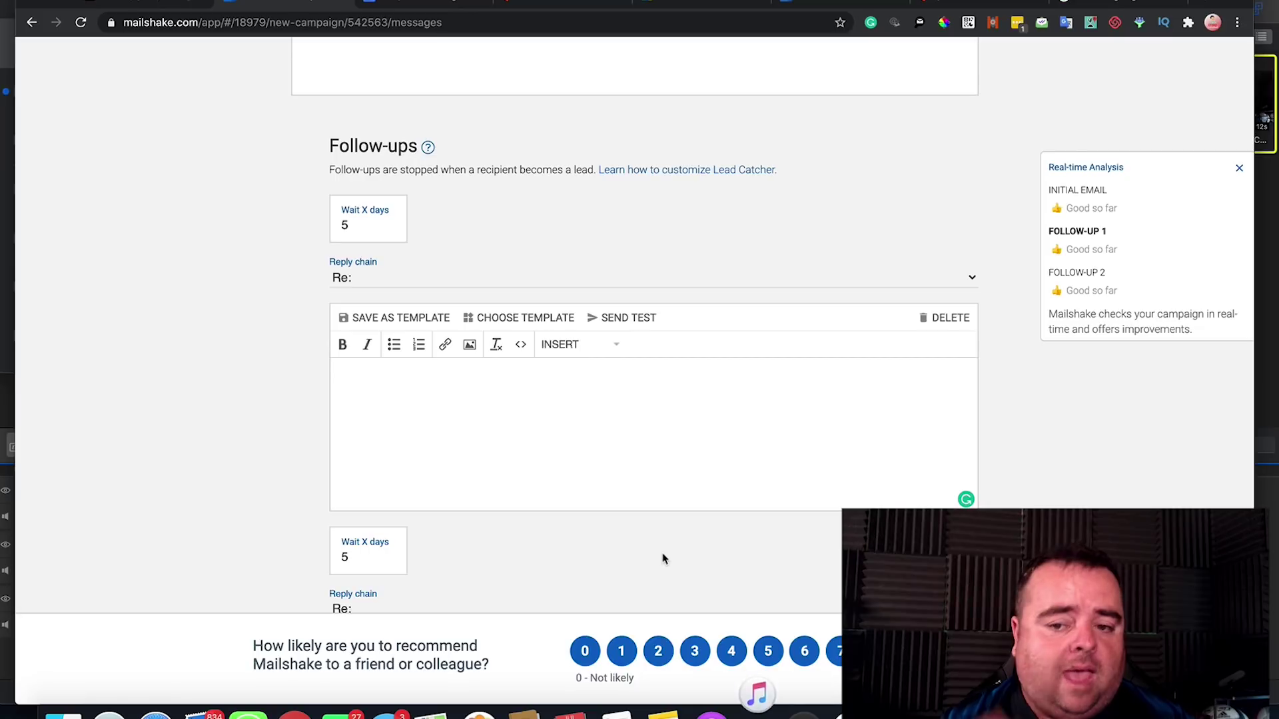
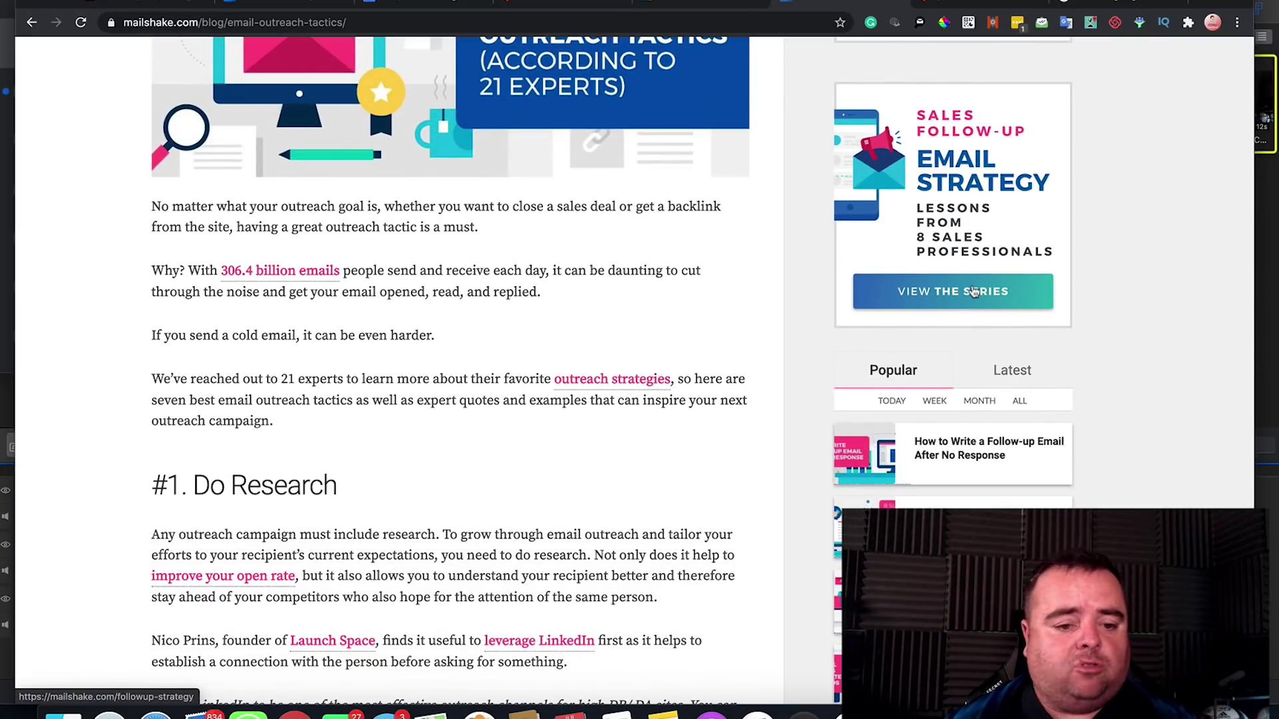
Switch to the Mailshake blog article on email outreach tactics and examine the sections on doing research and hooking recipients from the first sentences.
scroll(635, 491, down, 3)
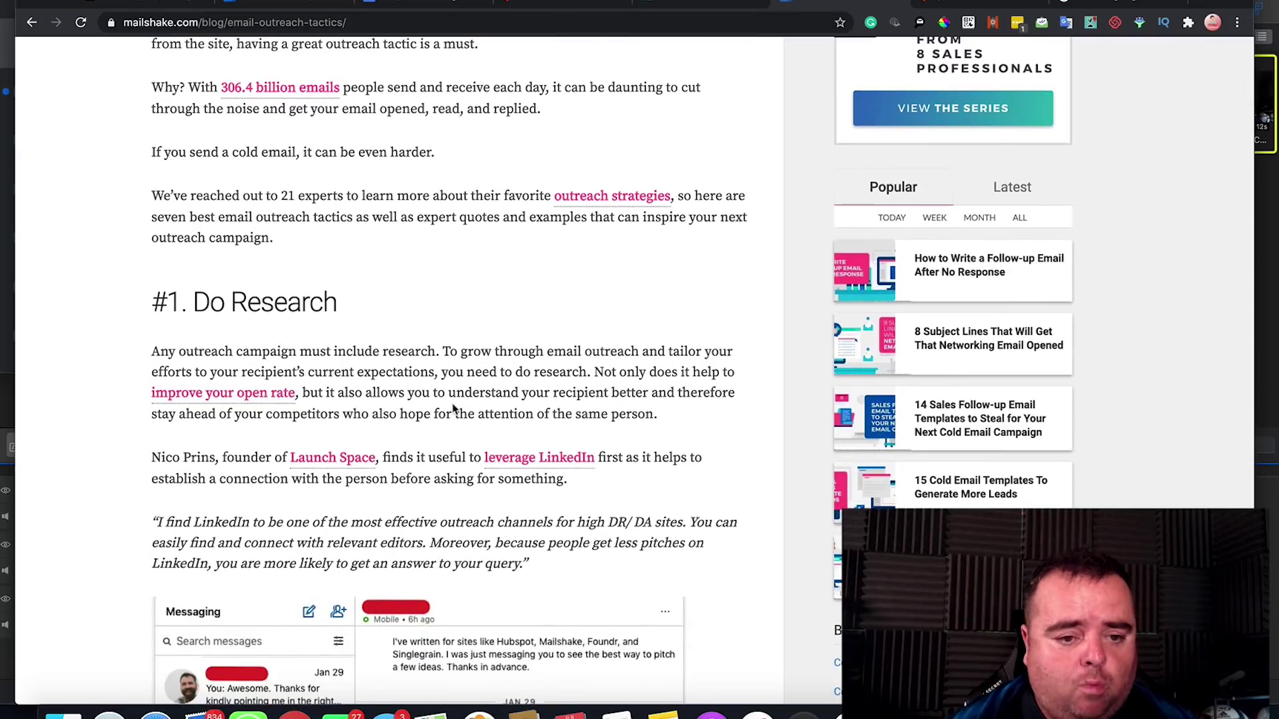
scroll(452, 409, down, 6)
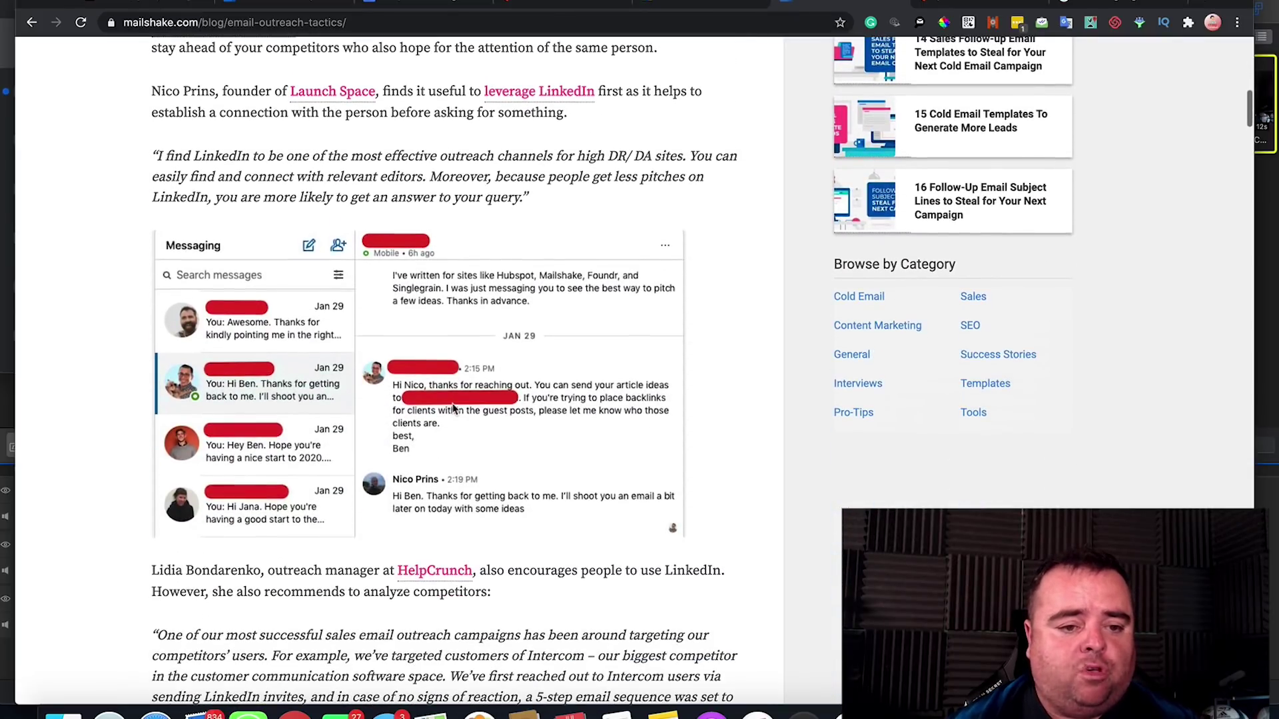
scroll(453, 409, down, 10)
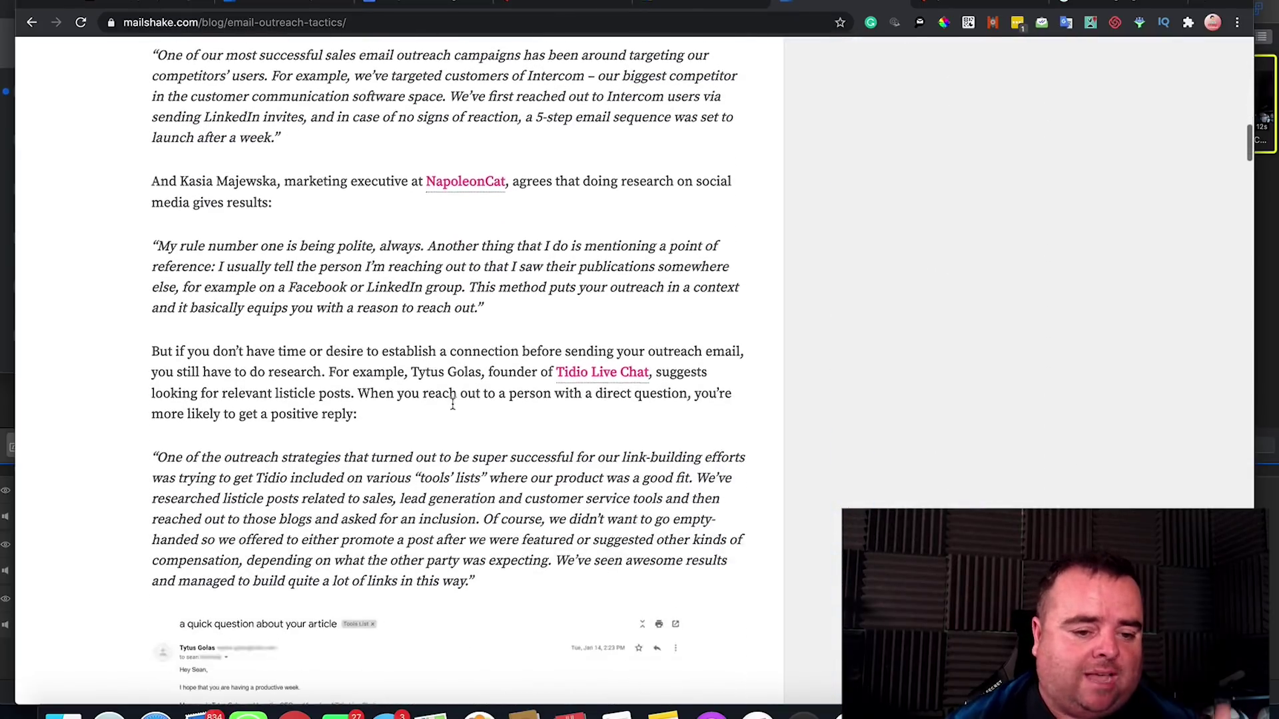
scroll(453, 404, down, 10)
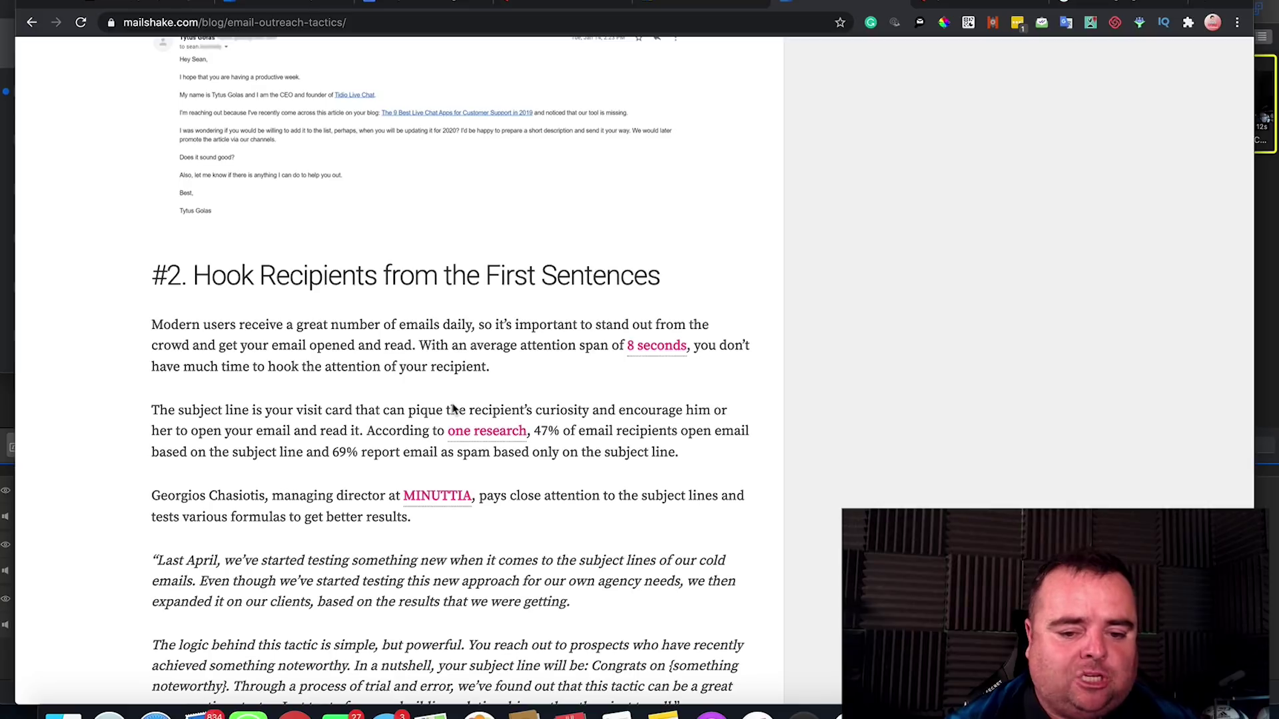
scroll(453, 409, down, 2)
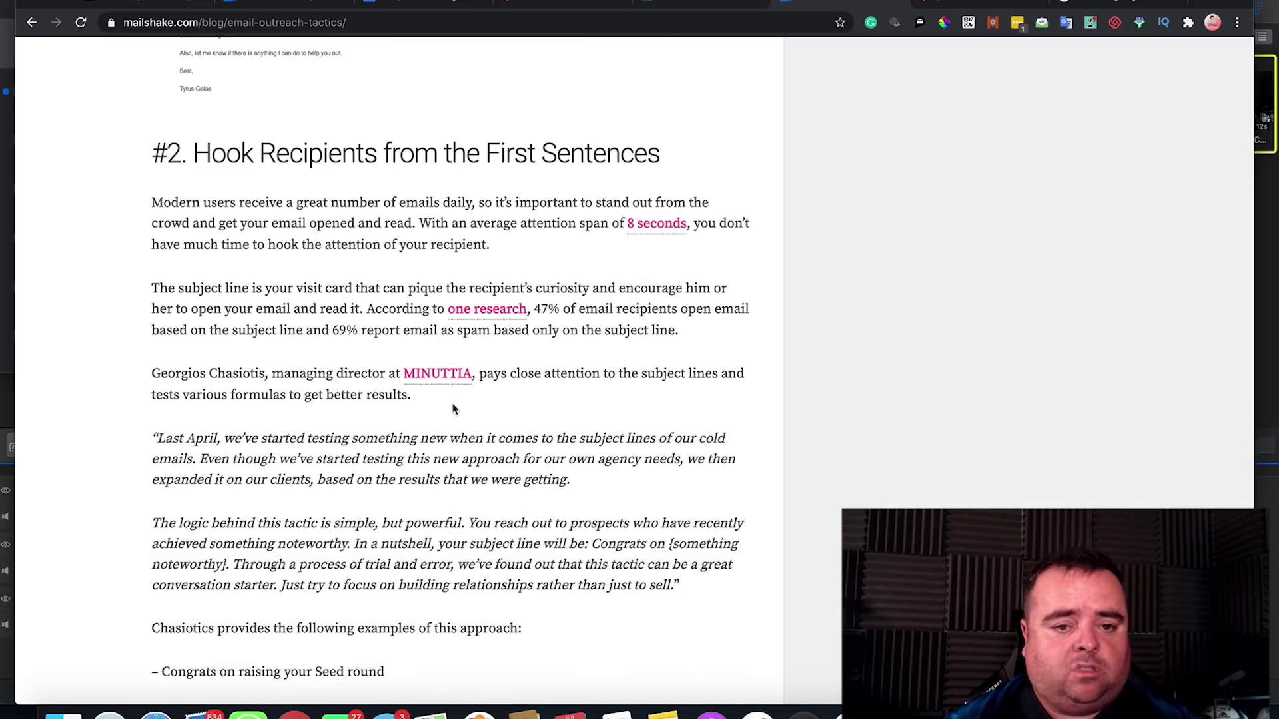
scroll(453, 410, down, 10)
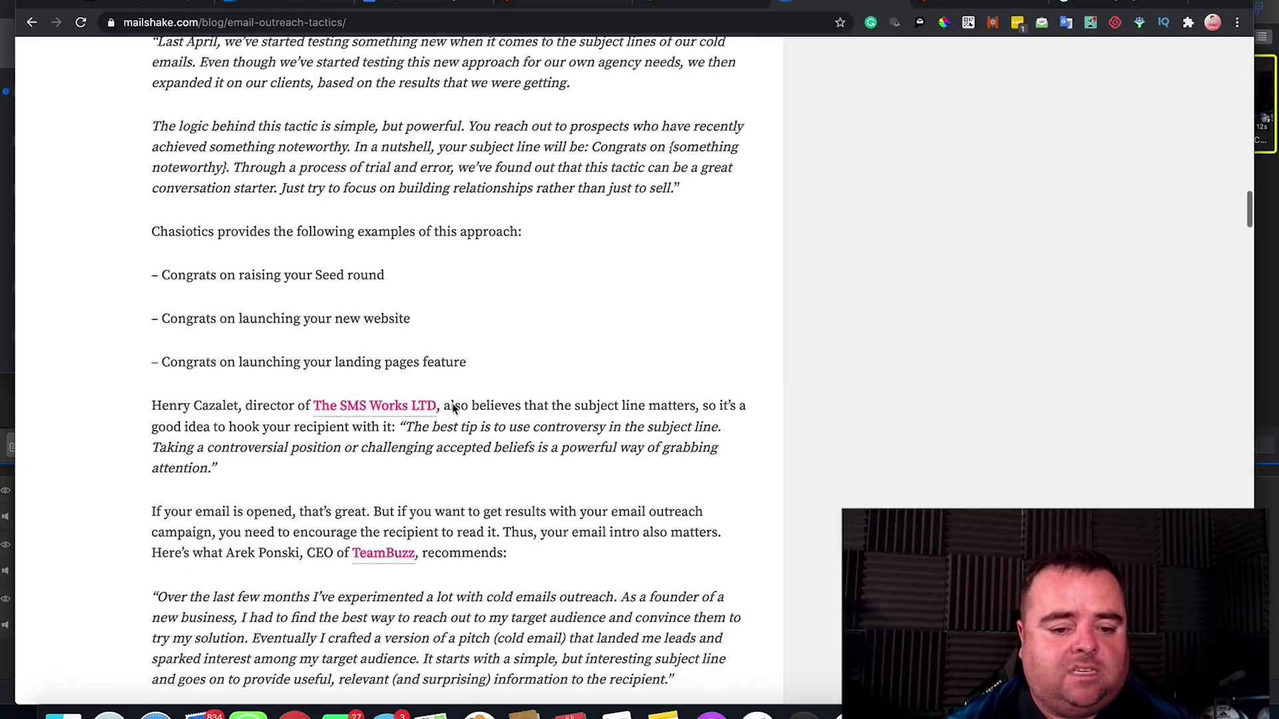
scroll(453, 410, down, 8)
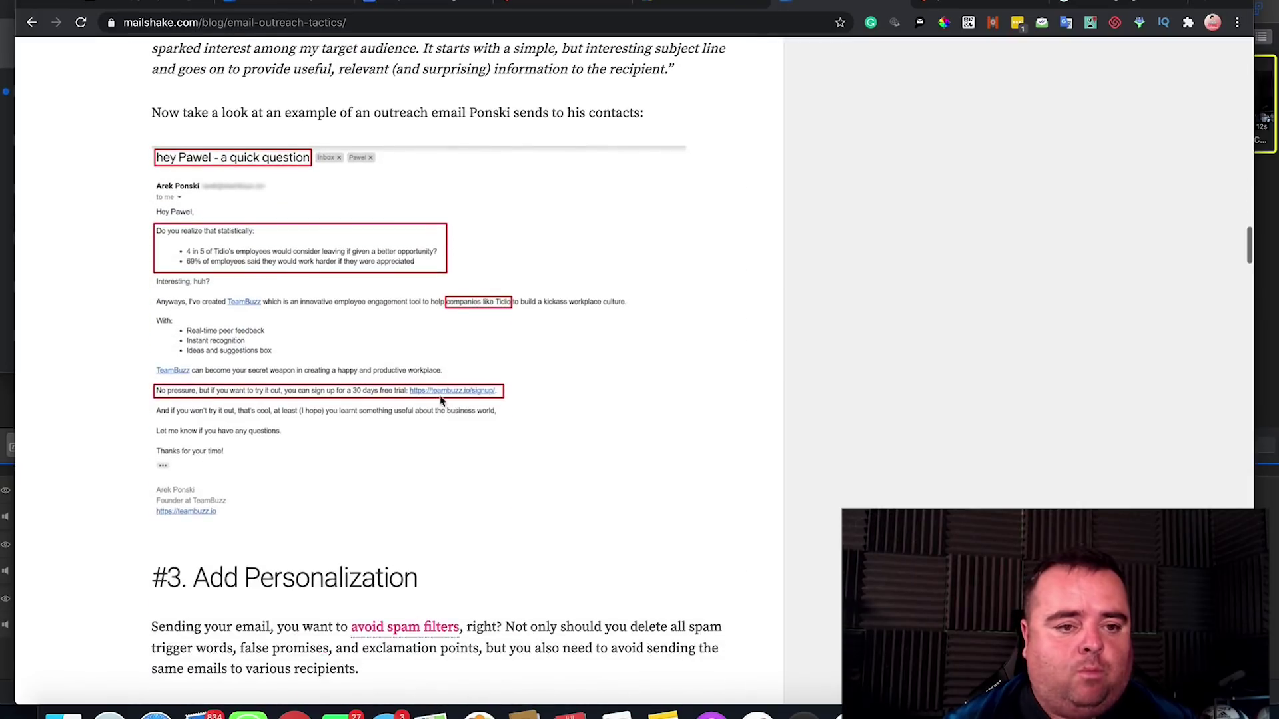
Examine the article's advice and sample emails on adding personalization and providing value first.
scroll(436, 404, down, 15)
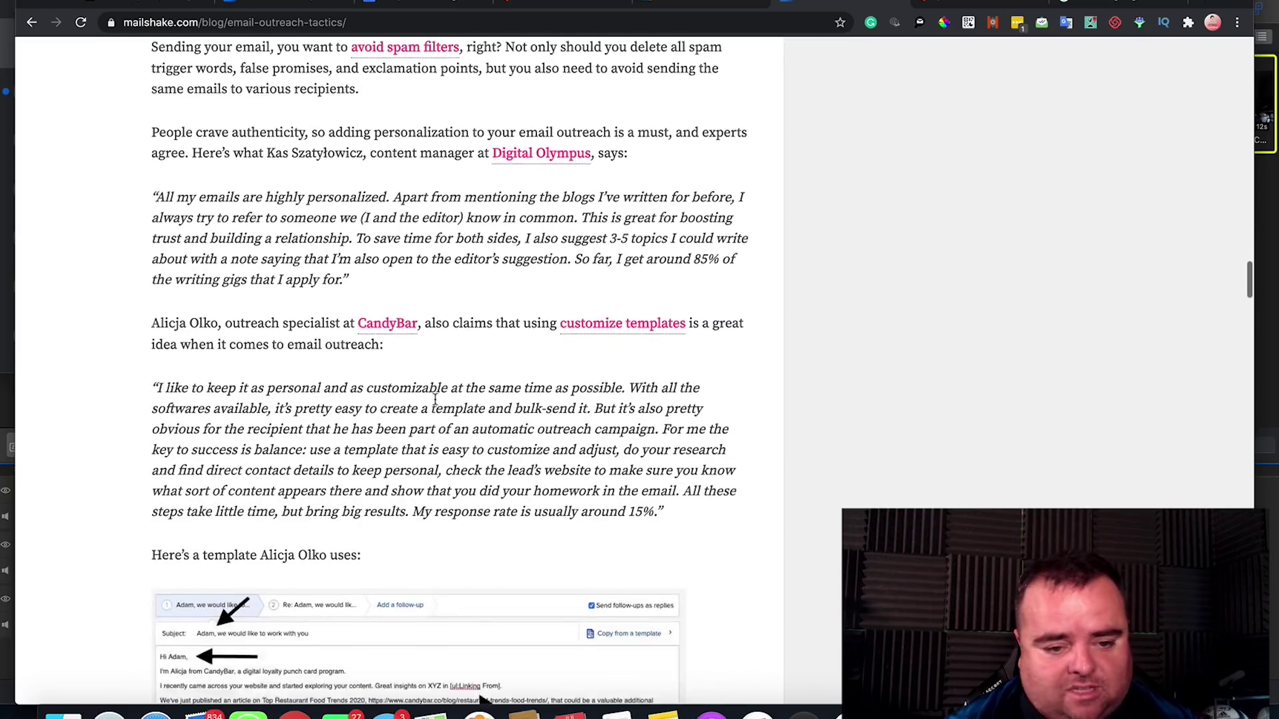
scroll(437, 404, down, 8)
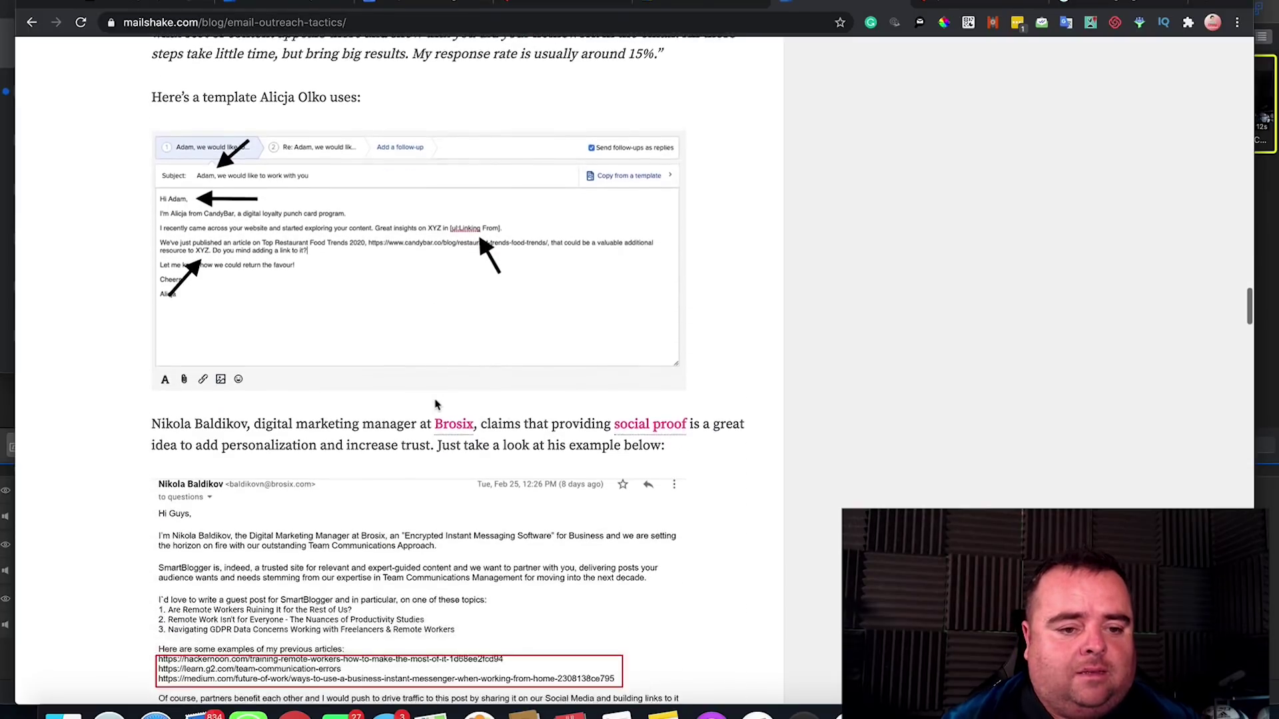
scroll(436, 404, down, 7)
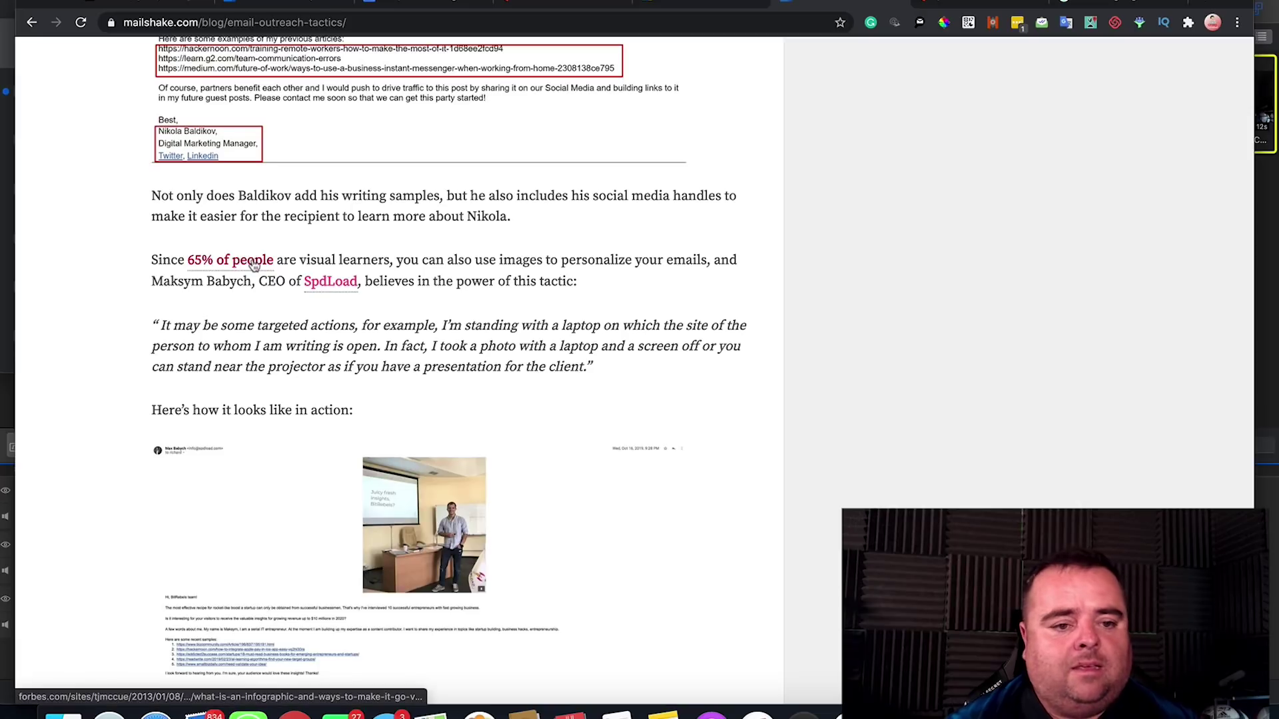
scroll(613, 366, down, 7)
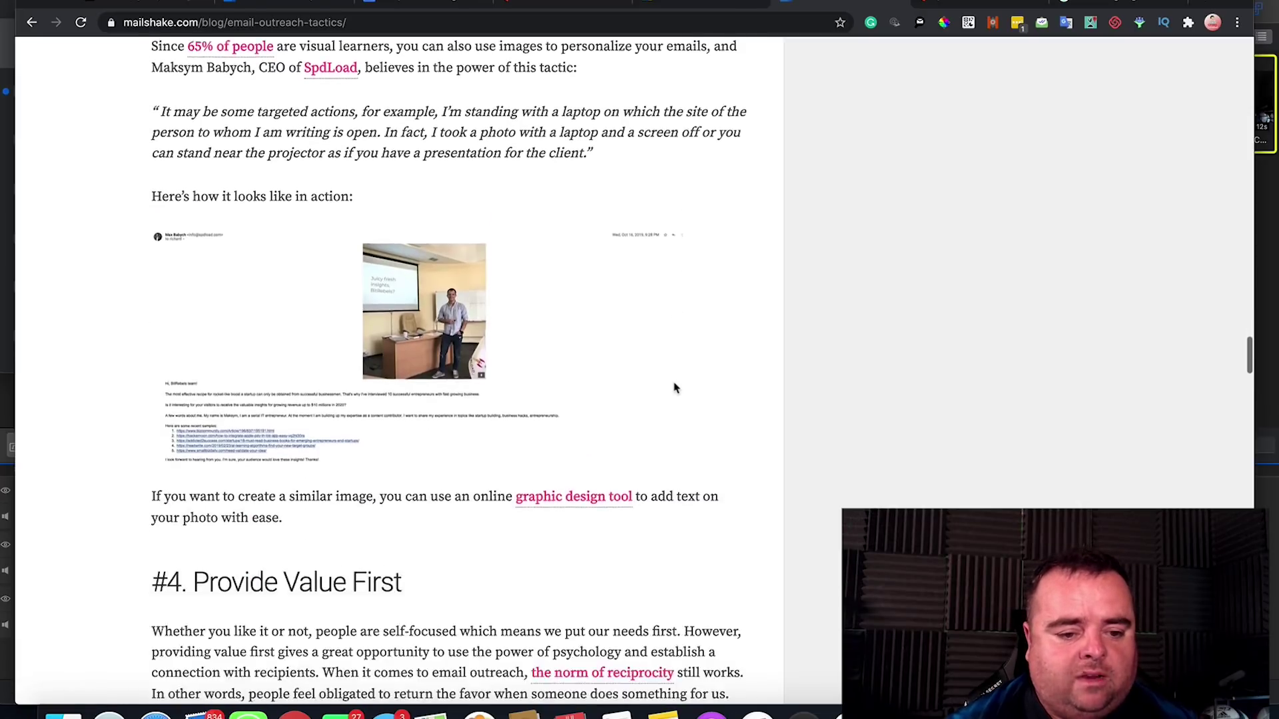
scroll(674, 388, down, 4)
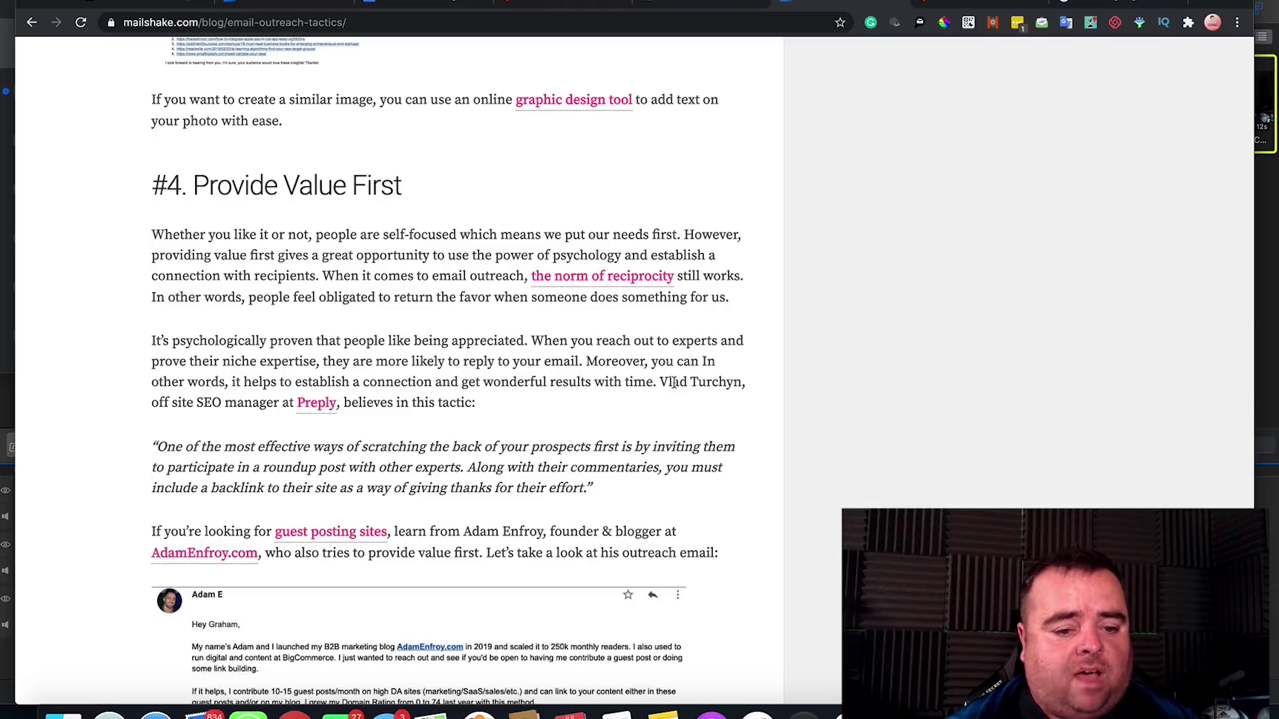
scroll(674, 383, down, 9)
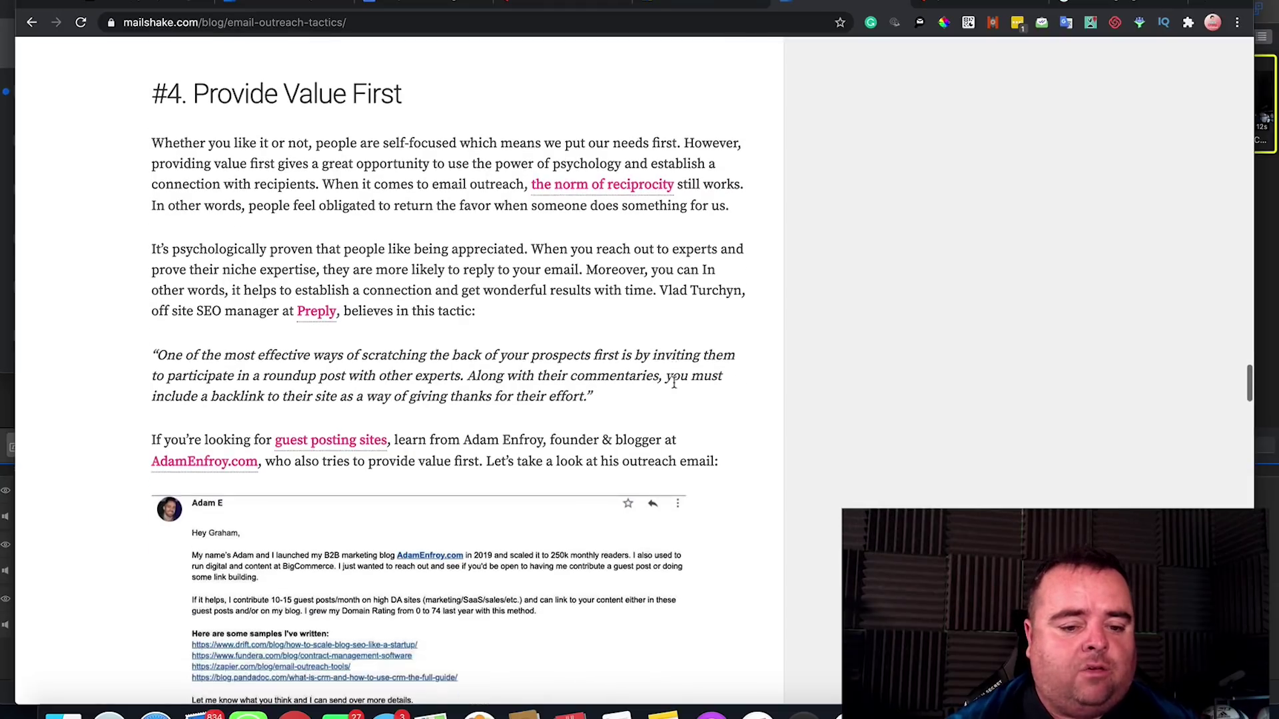
scroll(674, 388, down, 4)
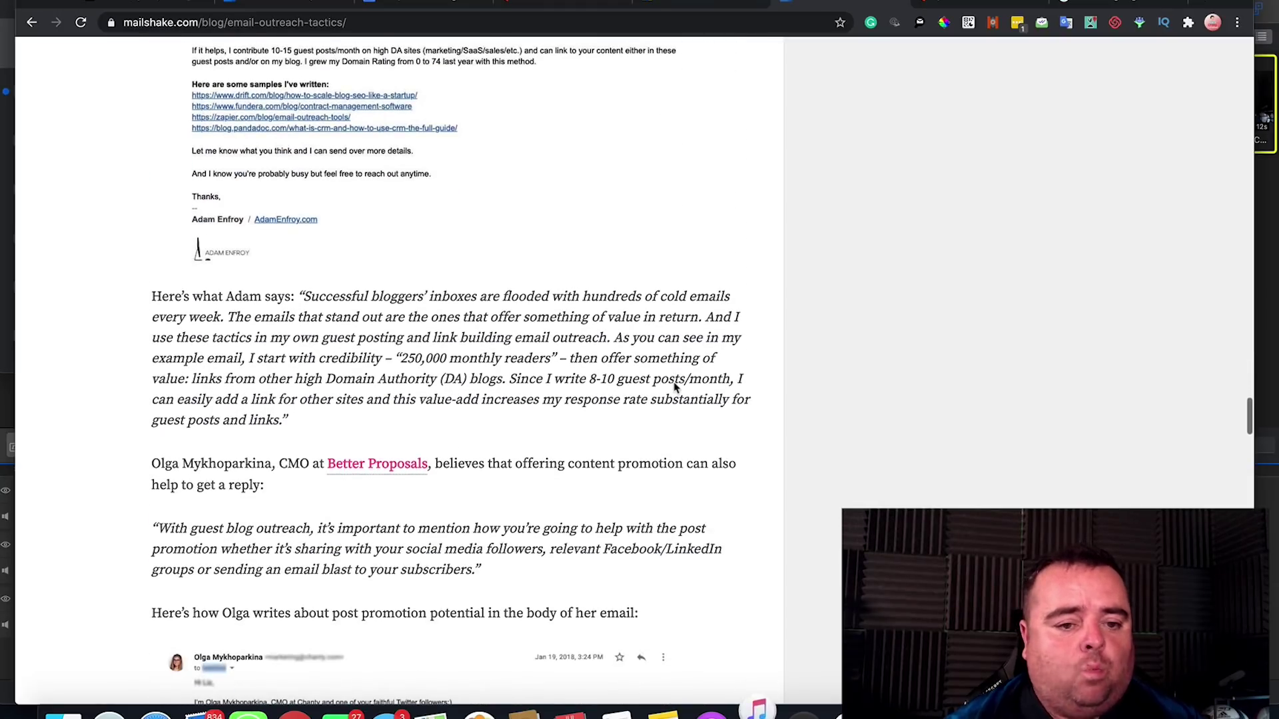
scroll(674, 389, down, 1)
scroll(673, 388, down, 13)
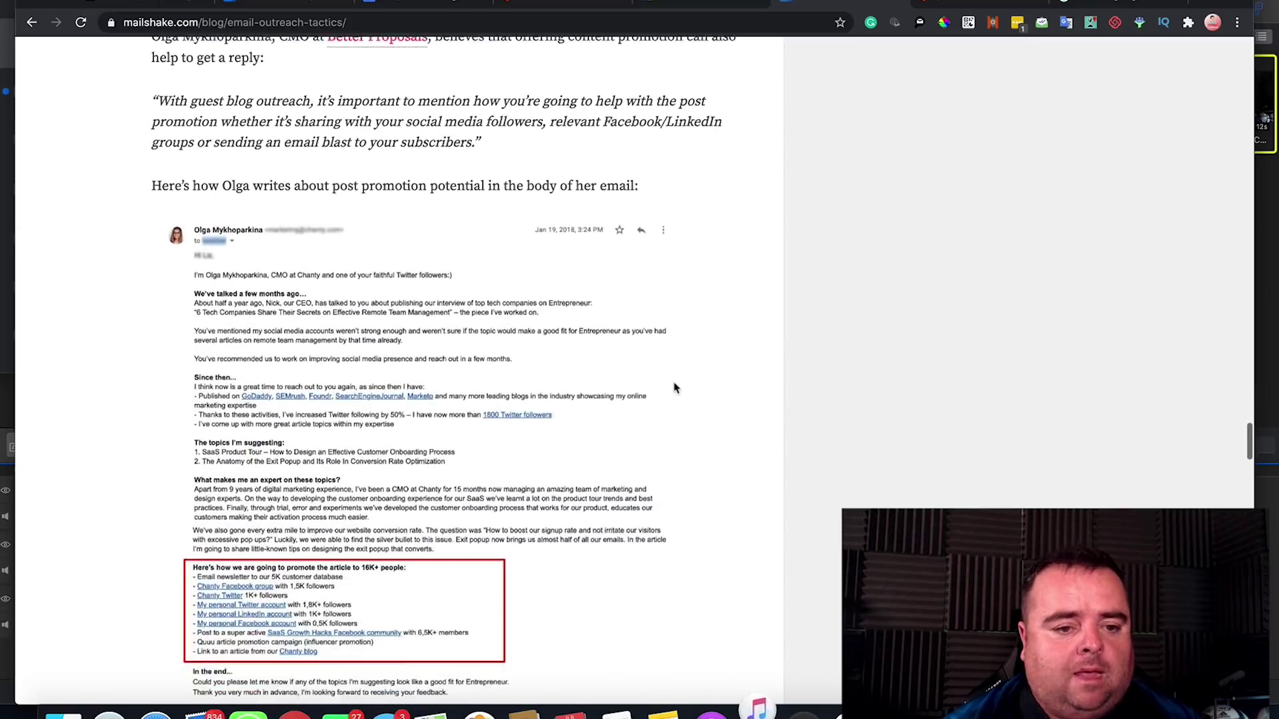
Read the article's remaining tactics on using humor, making it easy to reply and following up, through to the conclusion.
scroll(674, 388, down, 8)
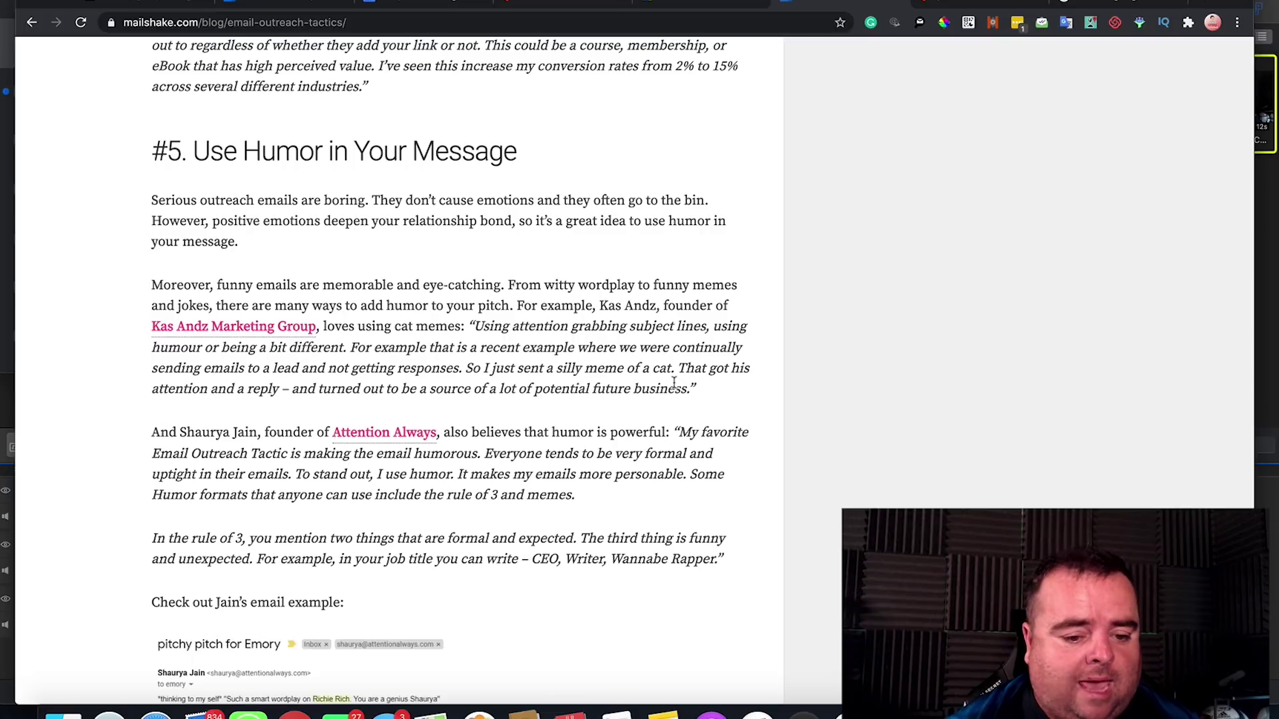
scroll(674, 385, down, 11)
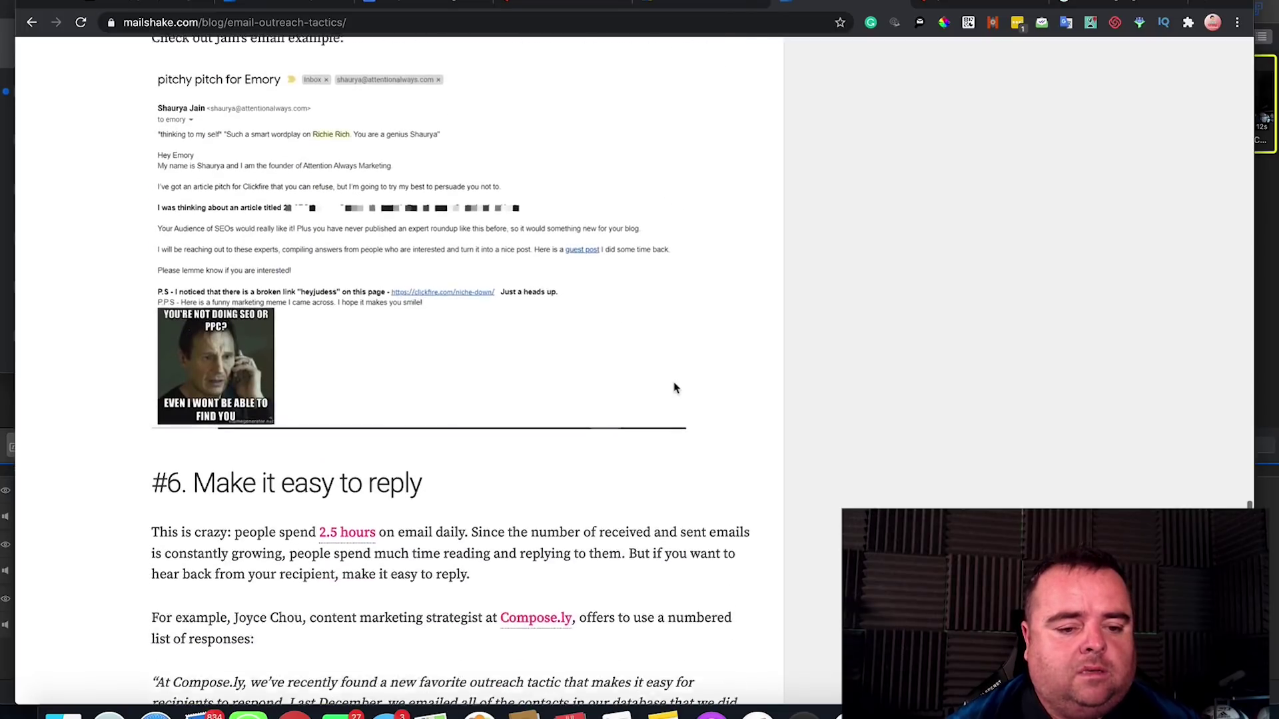
scroll(674, 388, down, 6)
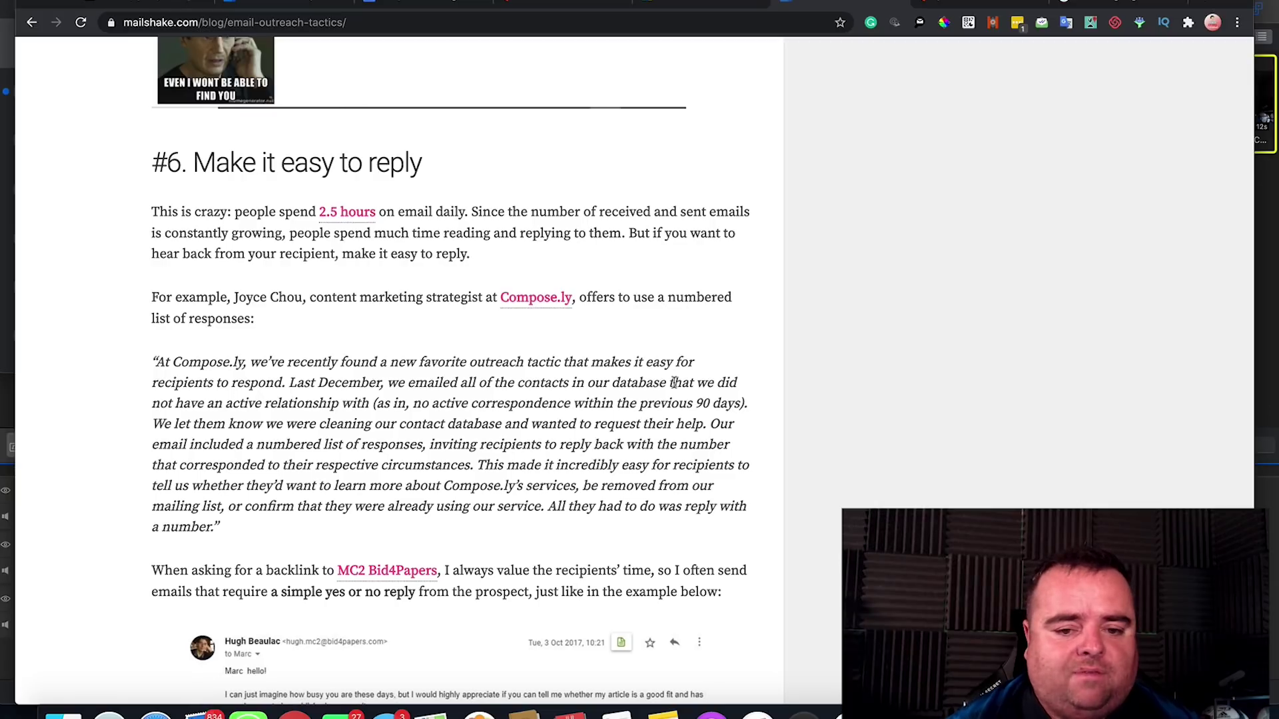
scroll(674, 385, down, 5)
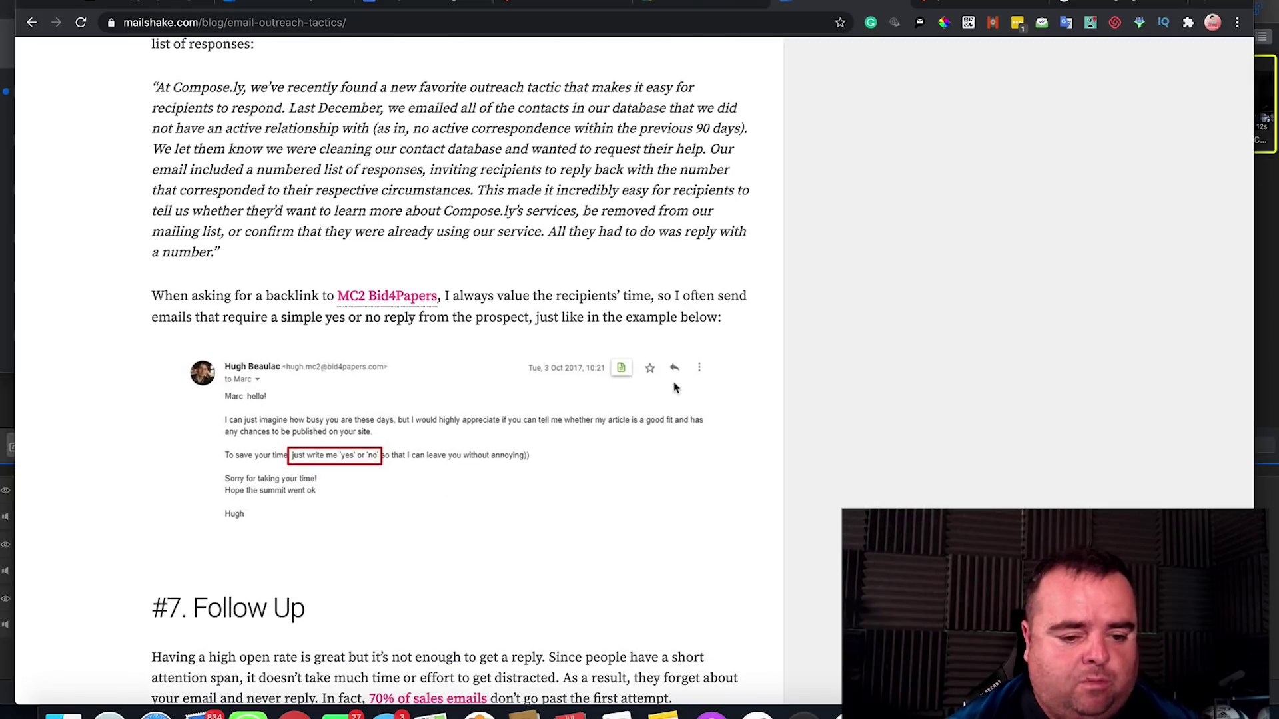
scroll(674, 387, down, 8)
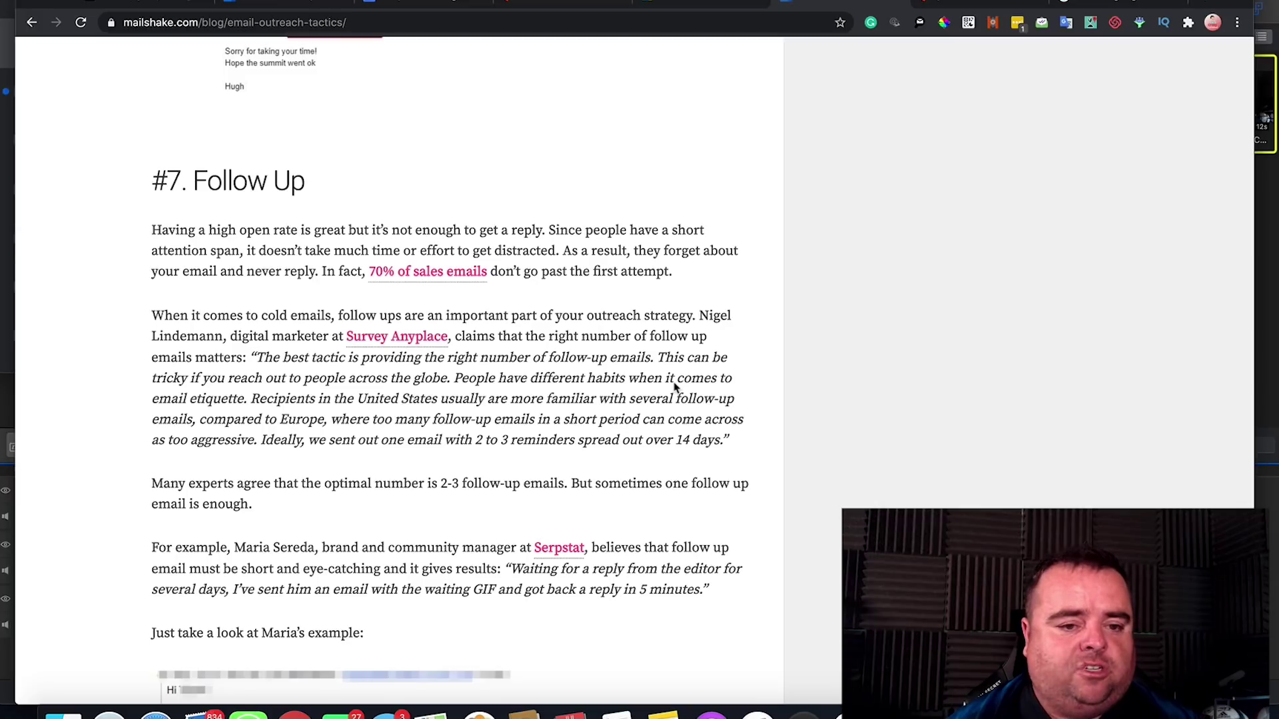
scroll(674, 387, down, 5)
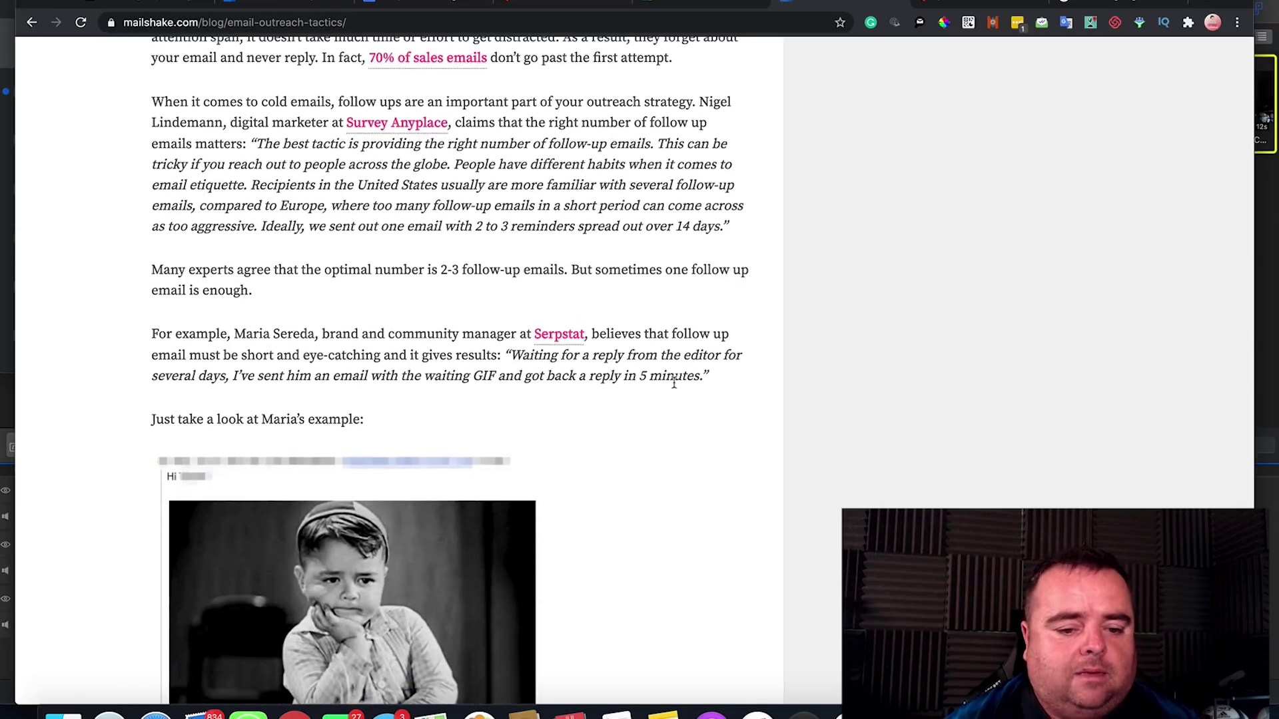
scroll(674, 388, down, 1)
scroll(674, 388, down, 9)
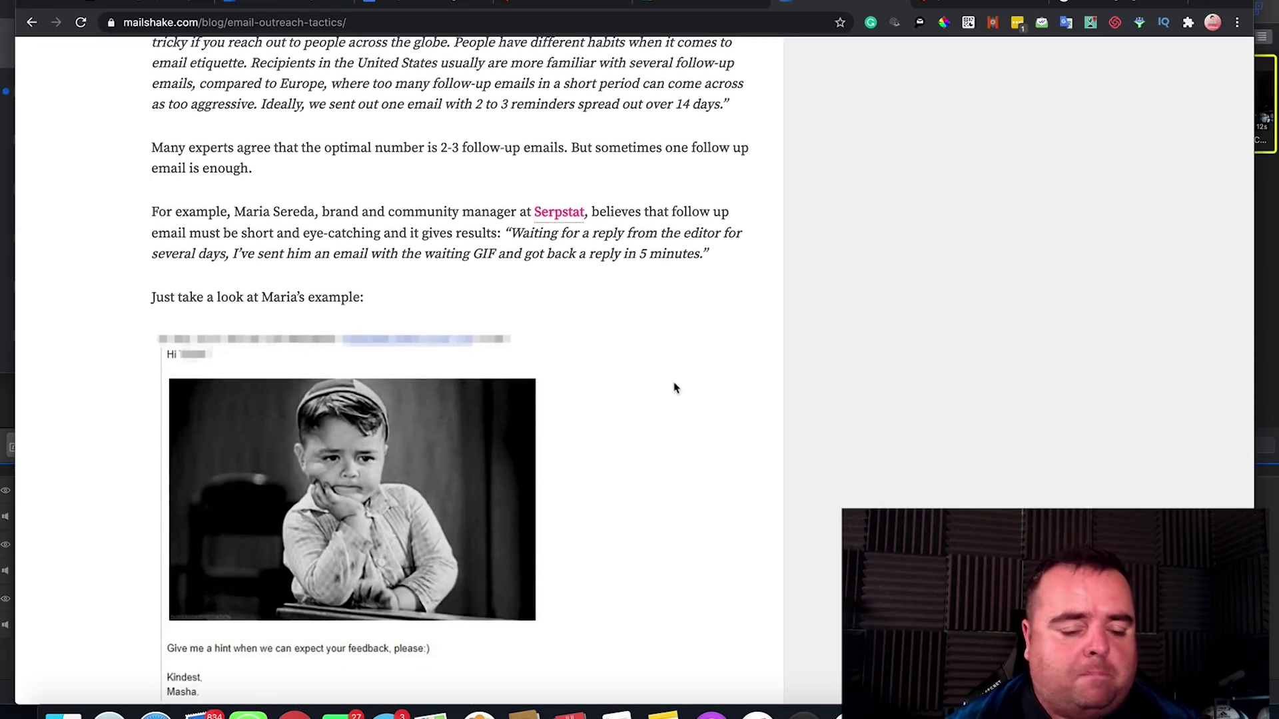
scroll(674, 388, down, 4)
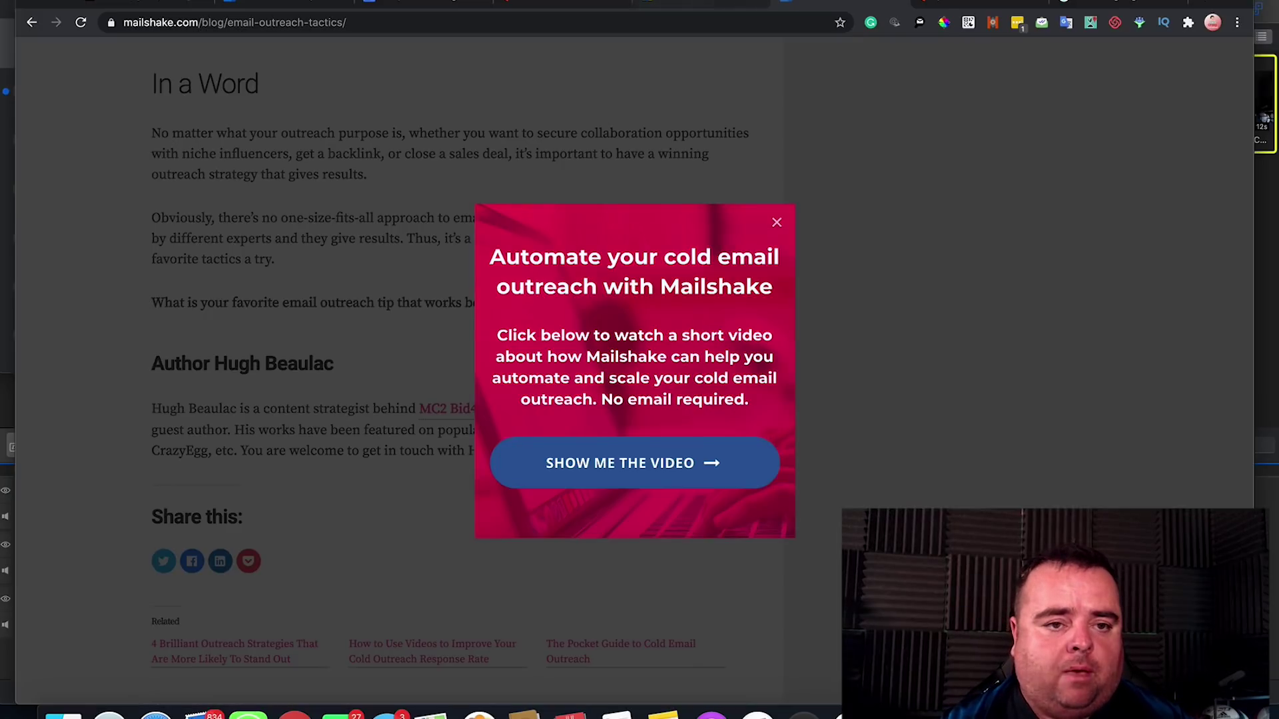
Return to the campaign's compose page, open the first follow-up's template library, and preview guest blog and follow-up templates, ending with "Is there a mutual benefit? (Longer)".
click(280, 5)
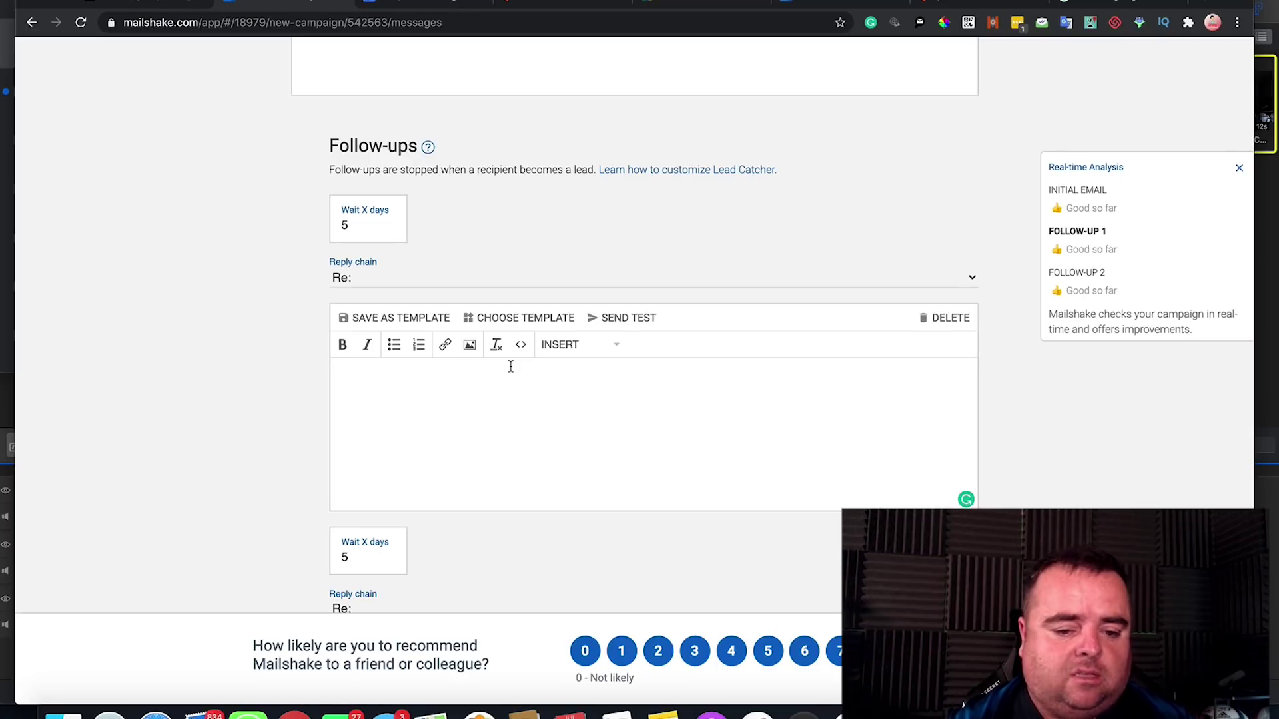
click(531, 319)
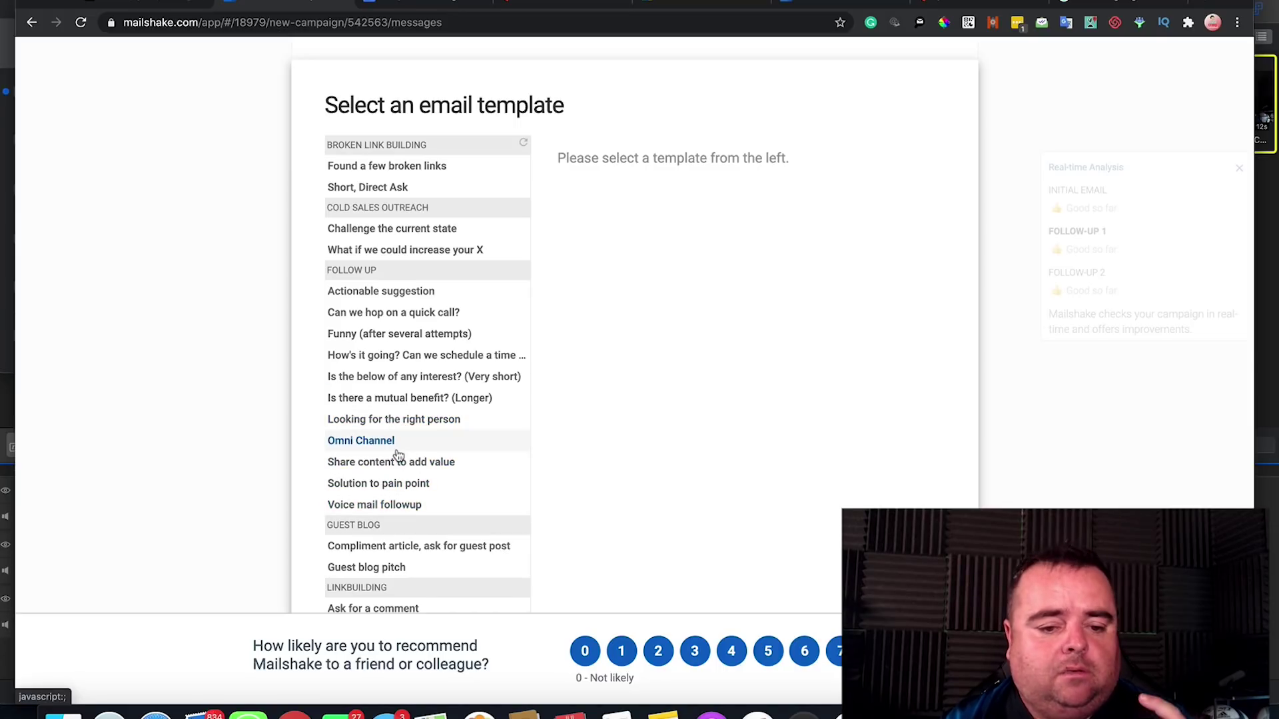
click(413, 547)
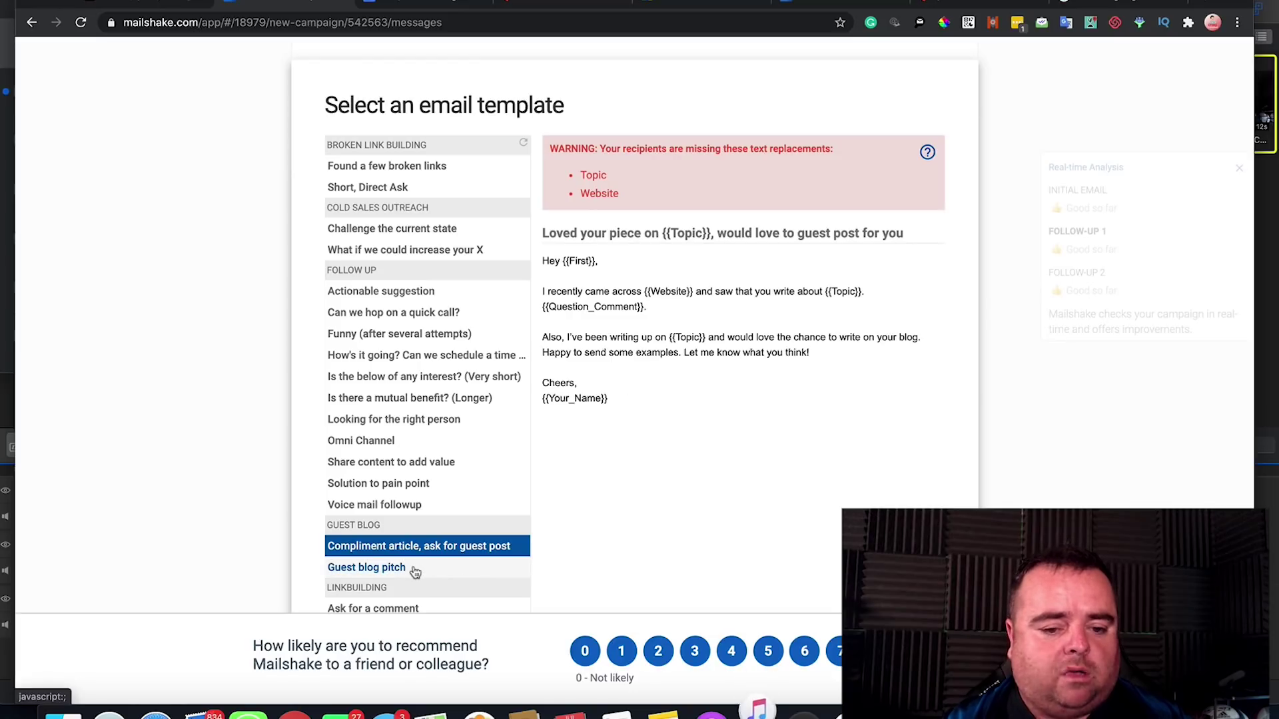
click(407, 501)
click(411, 461)
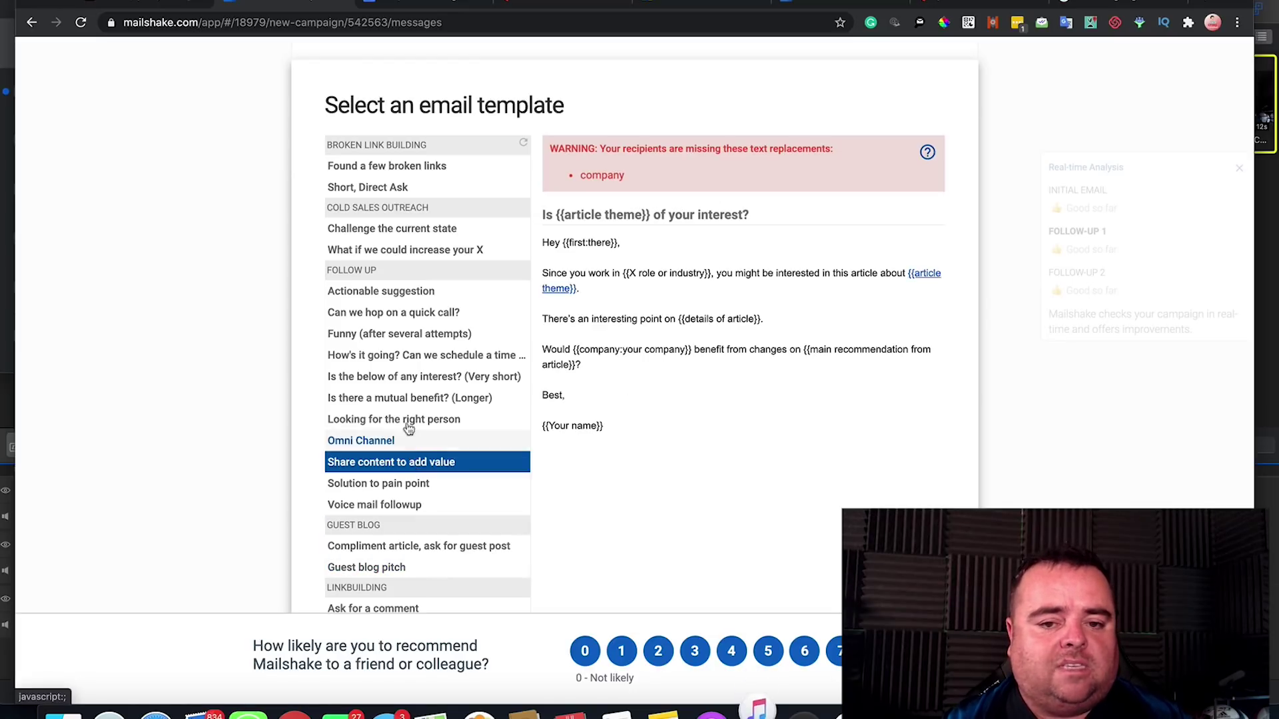
click(410, 420)
click(407, 378)
click(403, 293)
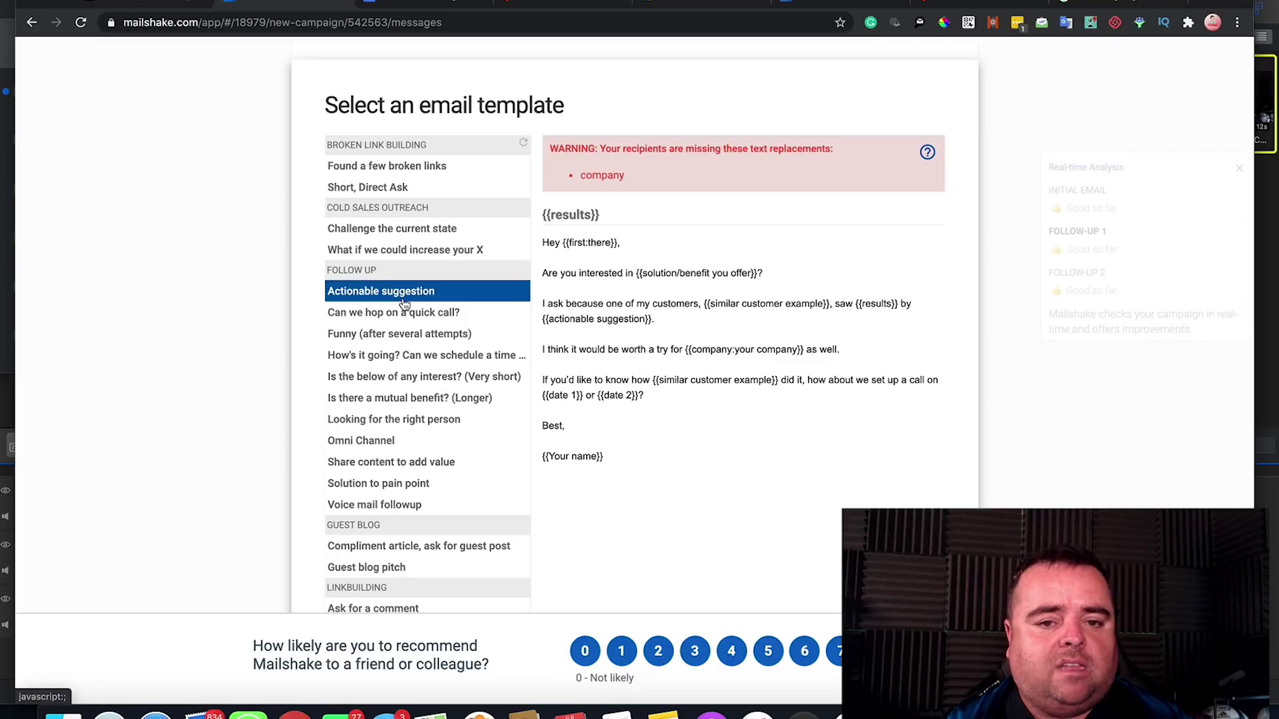
click(417, 360)
click(419, 408)
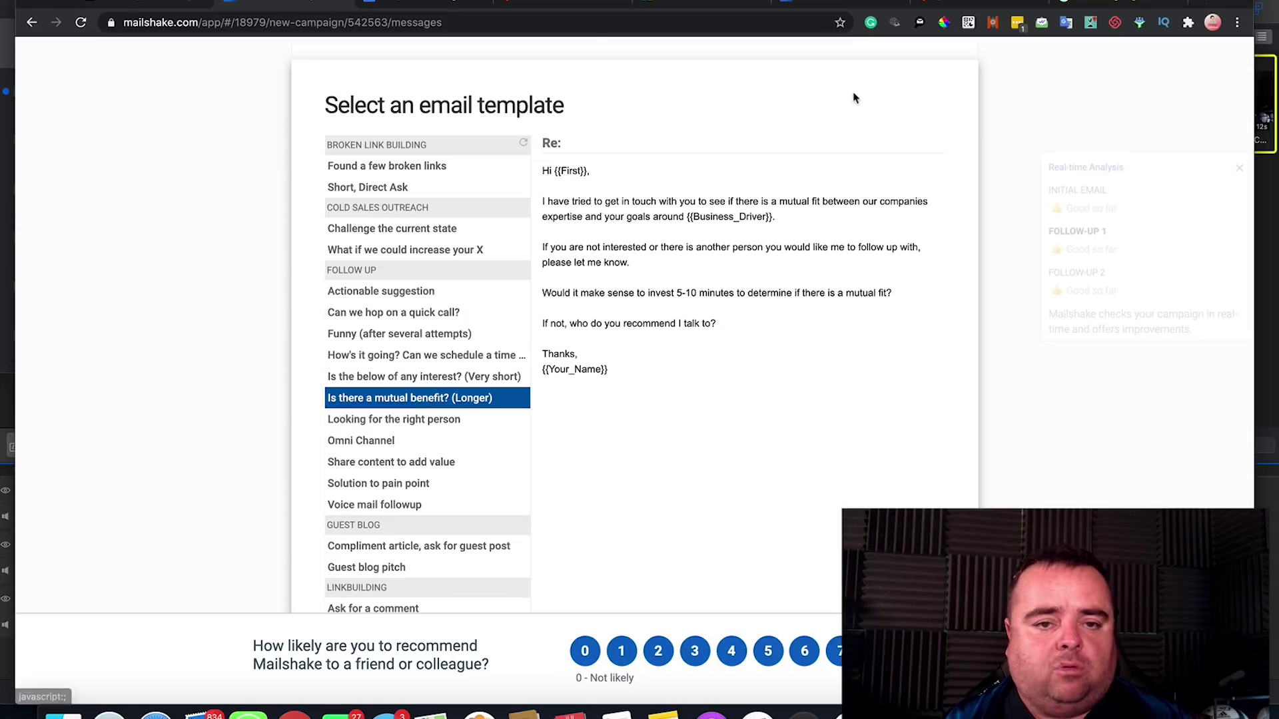
Switch to the "templates" Google Docs document and examine the niche-specific outreach emails for diamond and restaurant sites.
click(421, 5)
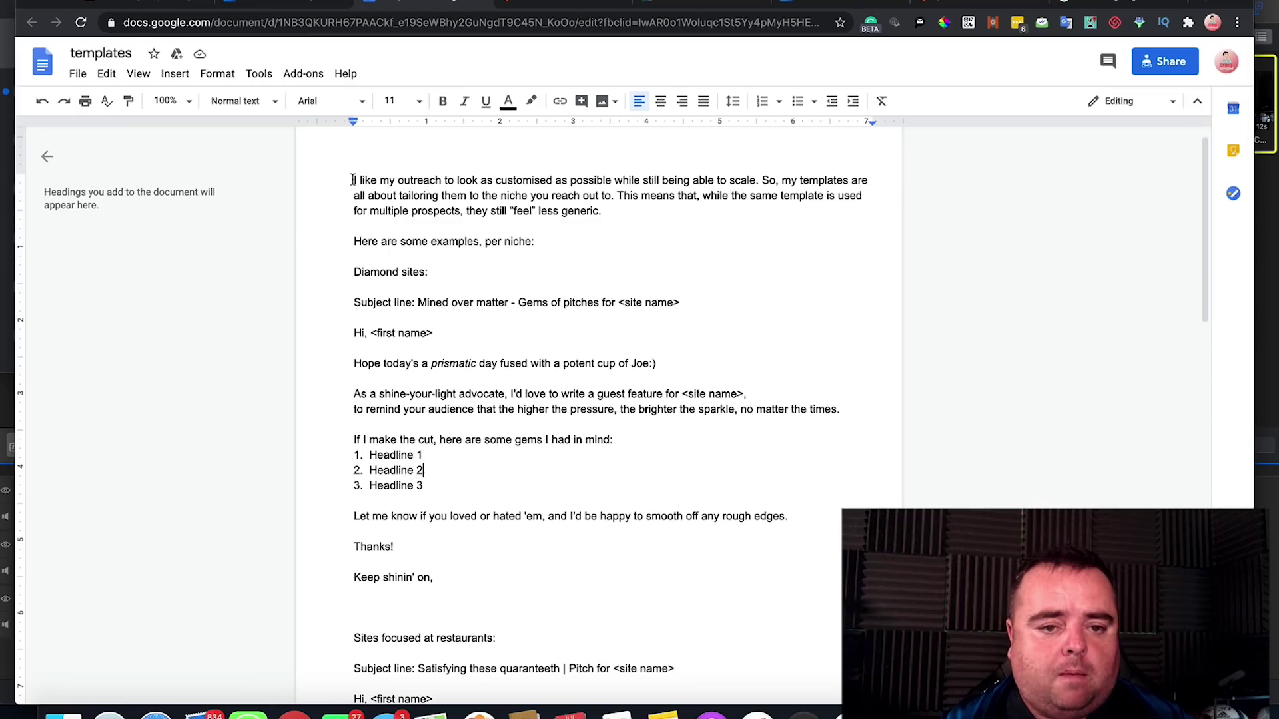
drag(353, 180, 660, 517)
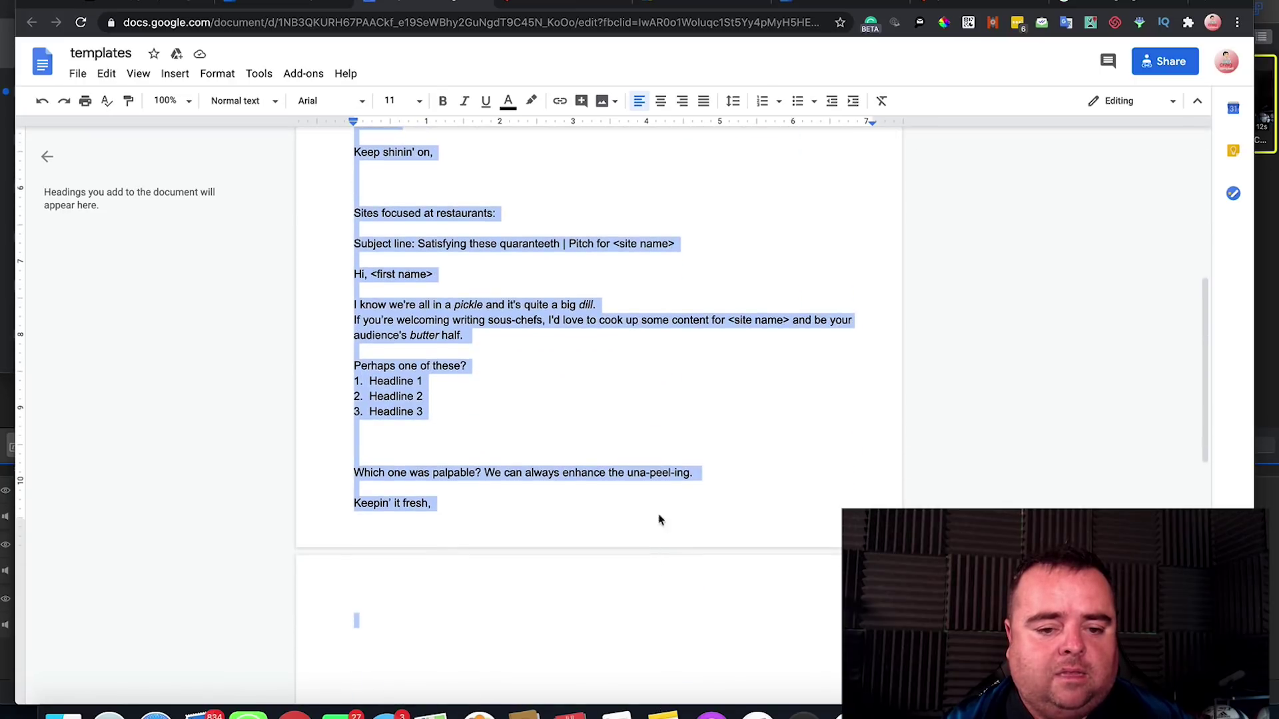
click(659, 516)
scroll(628, 133, up, 5)
scroll(628, 134, up, 3)
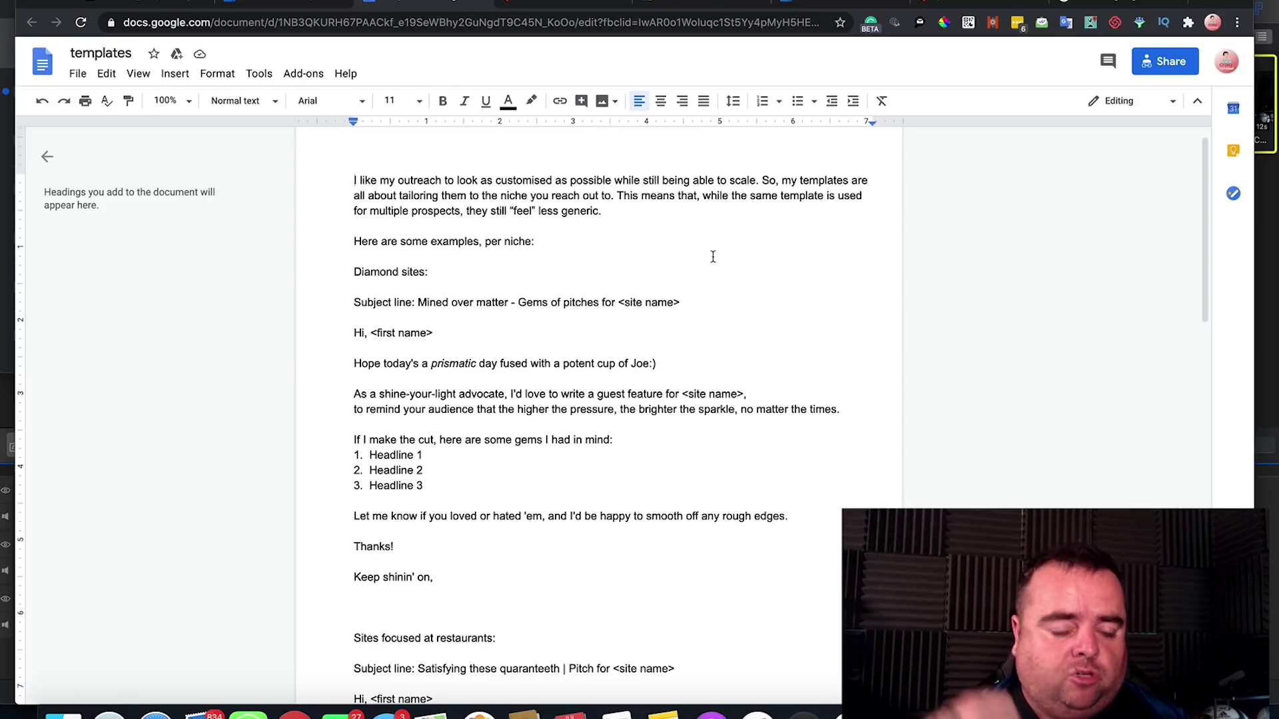
Review Hunter's domain search results for plumbersstock.com, returning to the Mailshake template library.
click(272, 4)
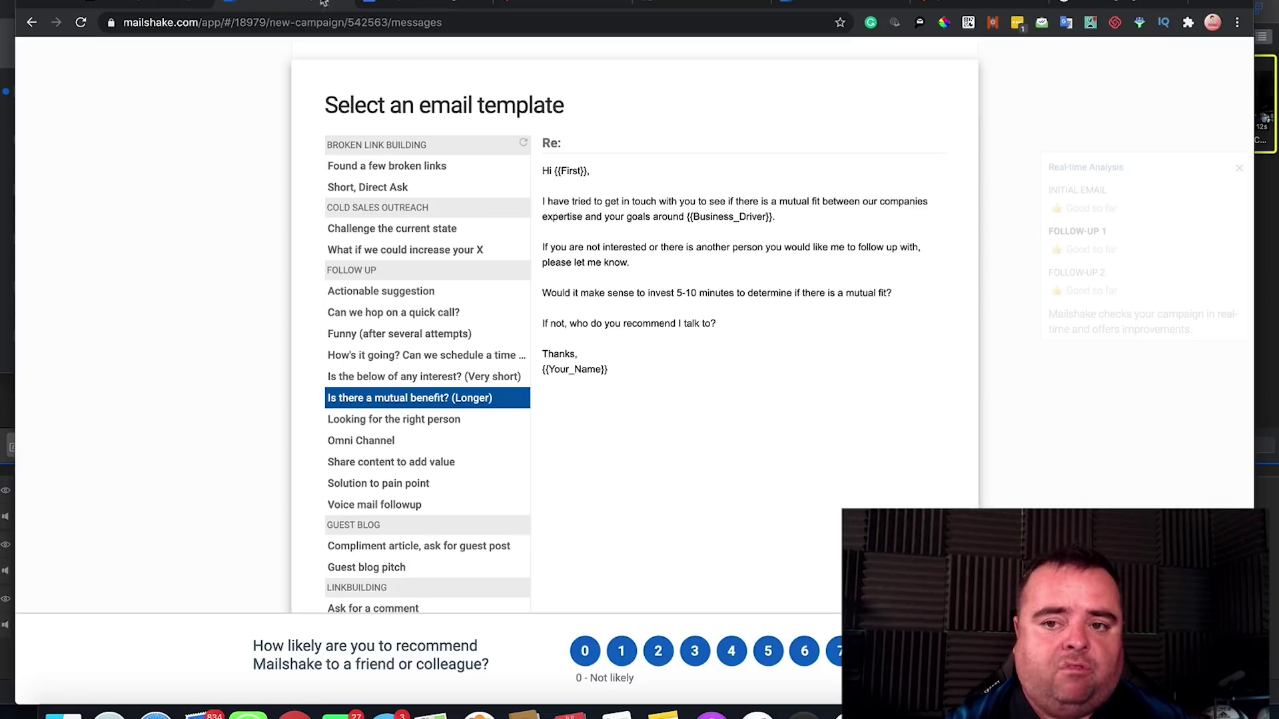
click(984, 4)
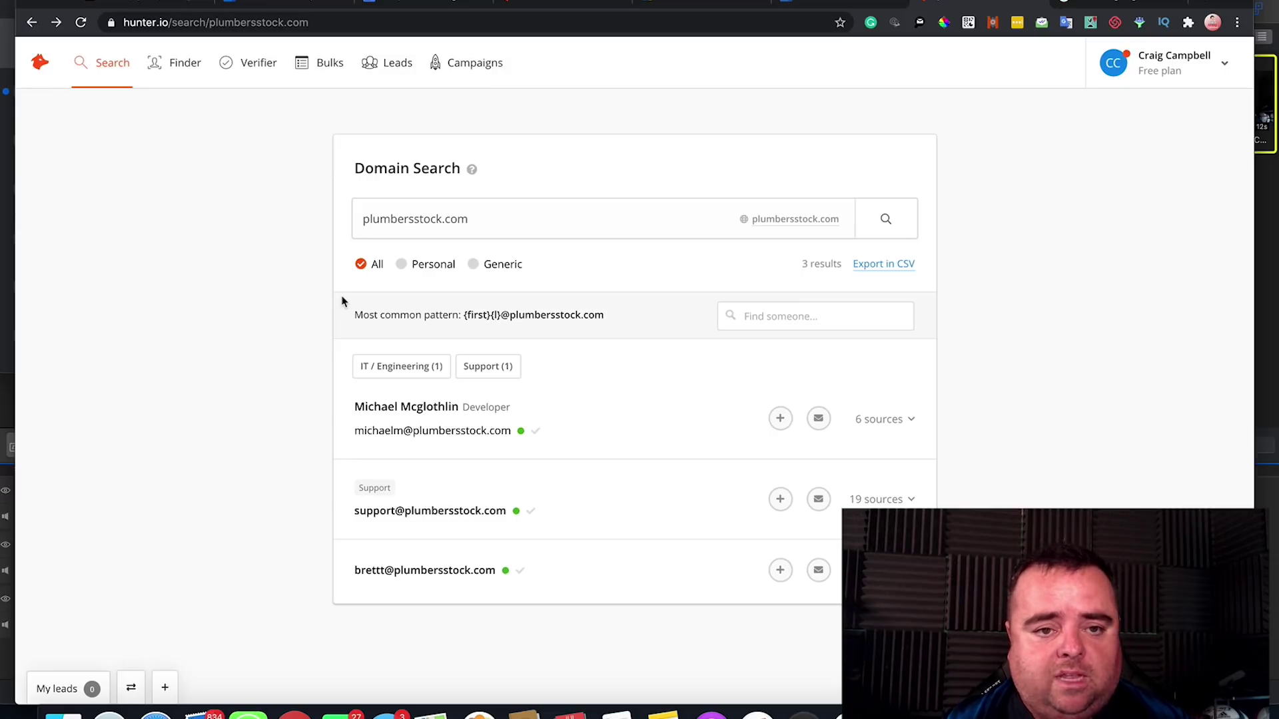
click(272, 3)
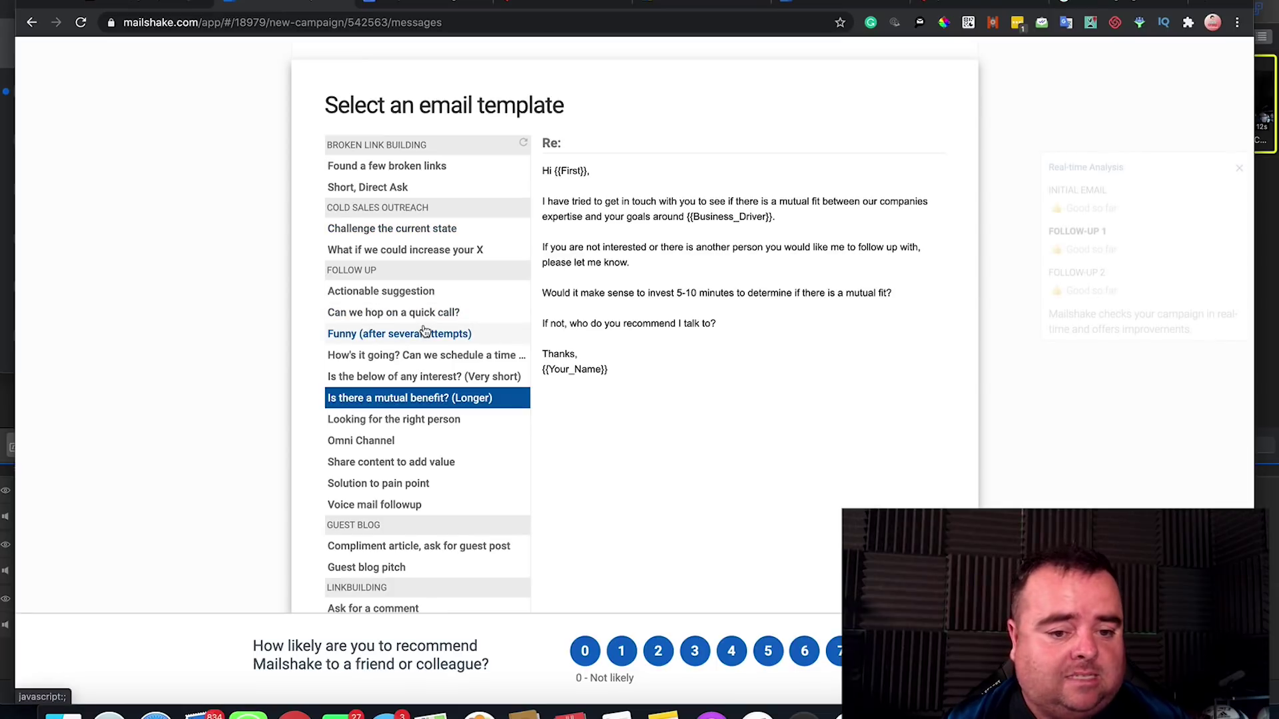
Close the template library without applying a template, and revisit the email outreach tactics article before returning to the campaign's follow-ups.
click(1022, 276)
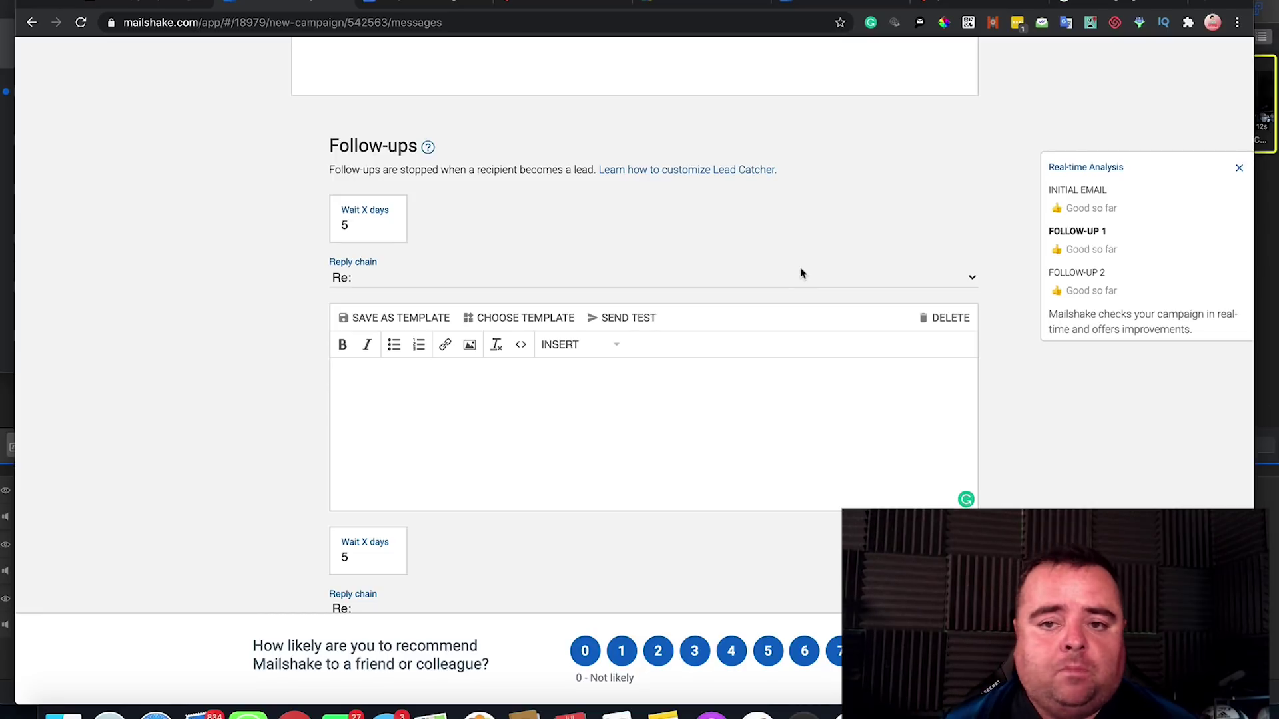
click(835, 3)
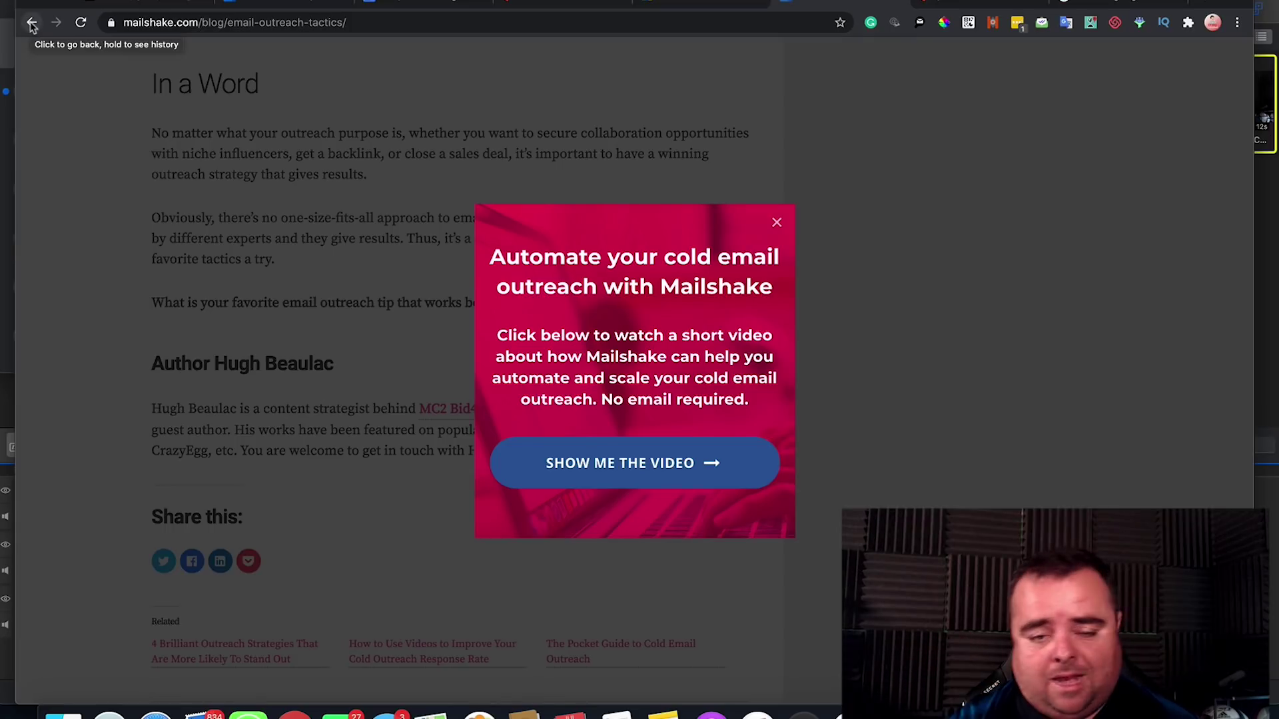
click(278, 4)
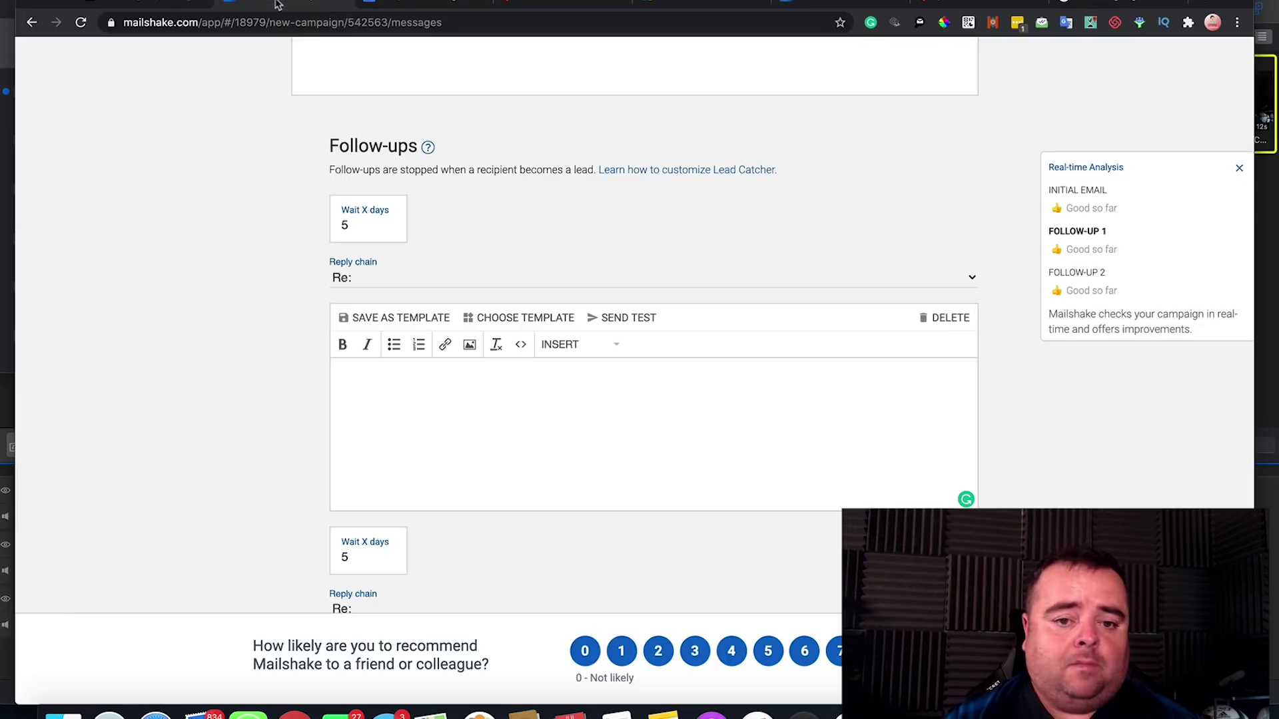